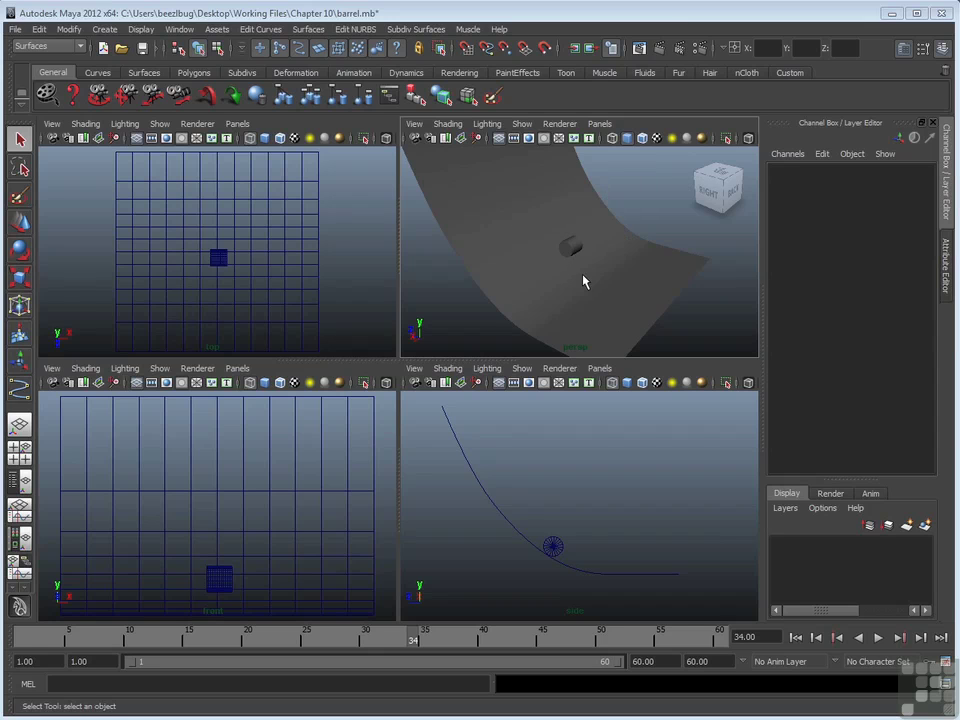
- Play the barrel's rolling animation and stop it at frame 40
left_click(878, 638)
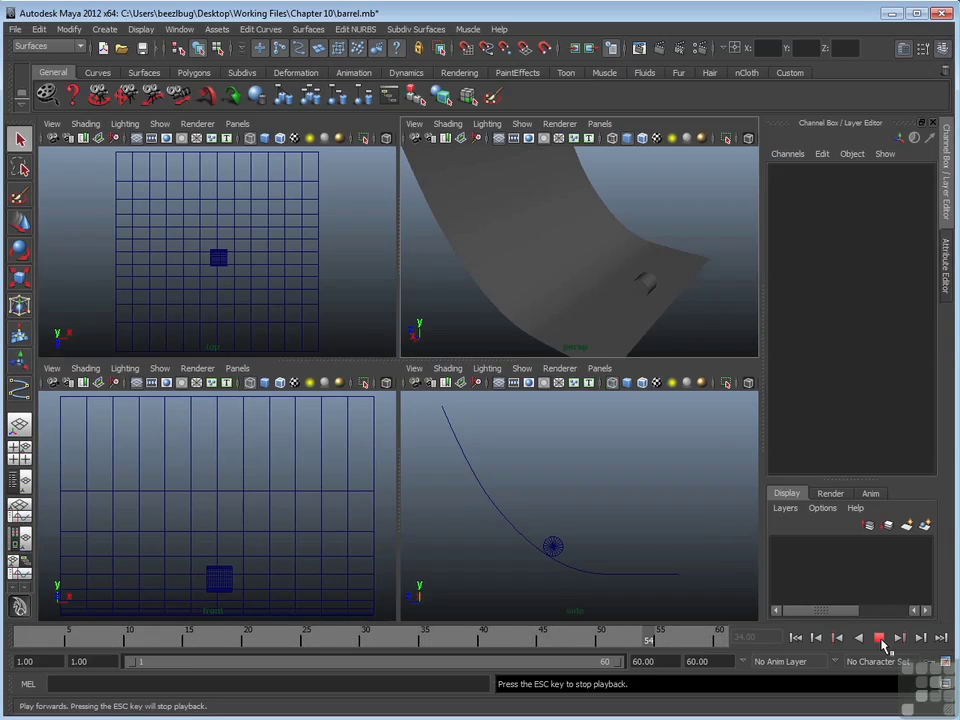
left_click(879, 638)
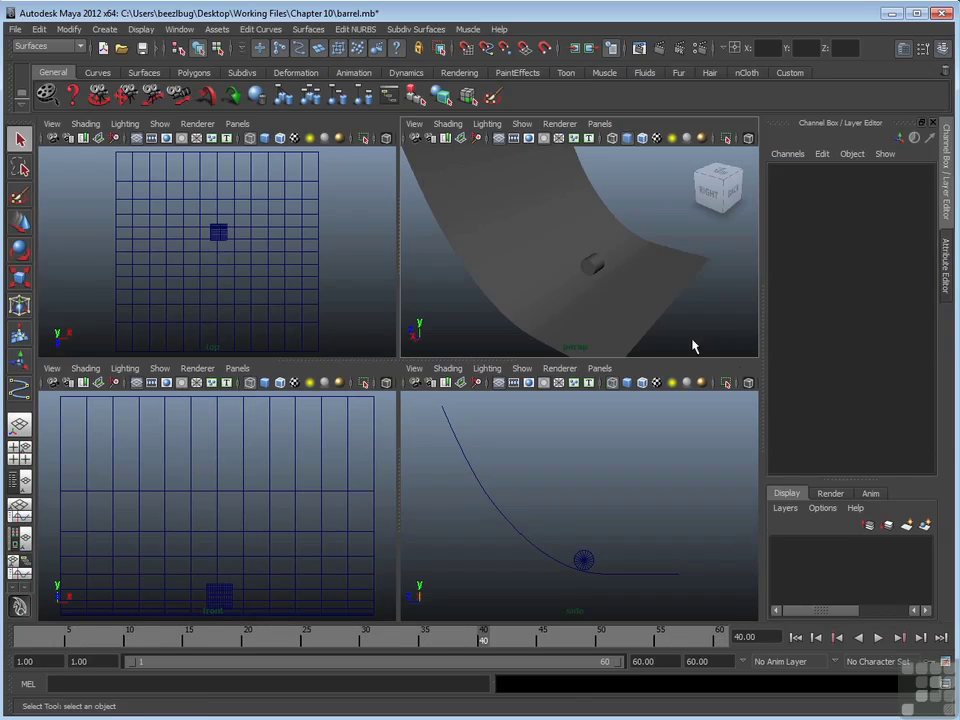
- Select the barrel (pCylinder1) and open Window > Animation Editors > Graph Editor
left_click(594, 265)
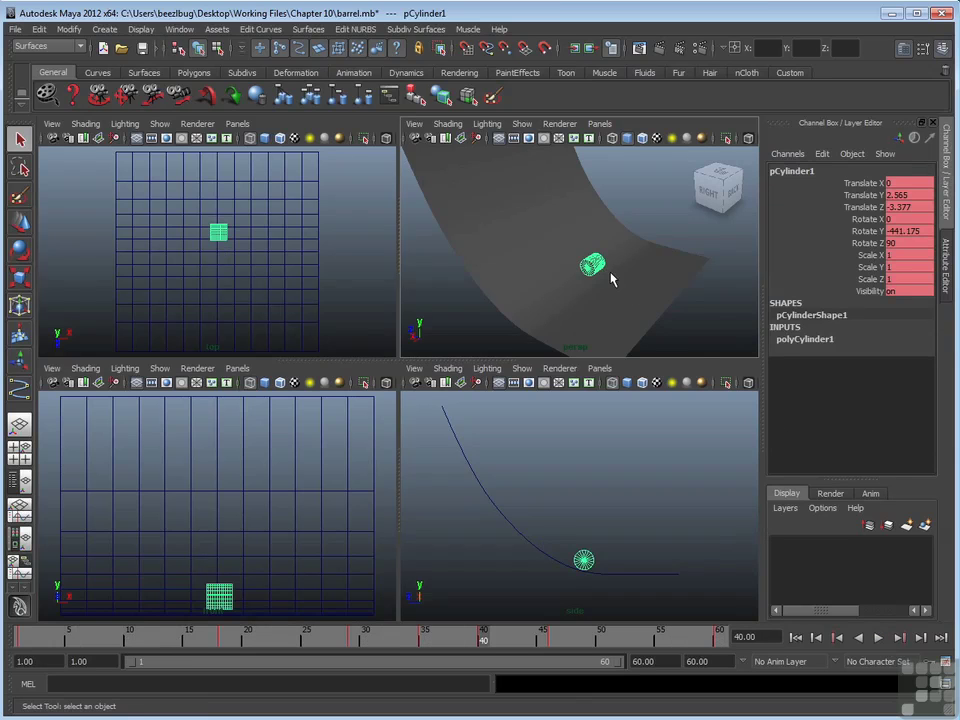
left_click(180, 29)
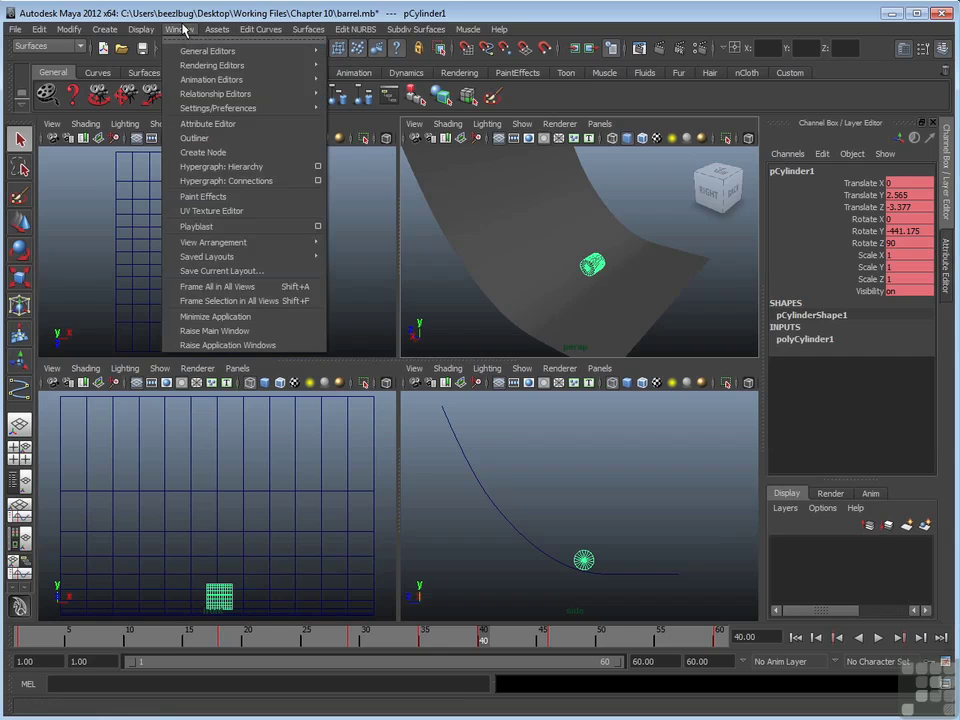
mouse_move(197, 80)
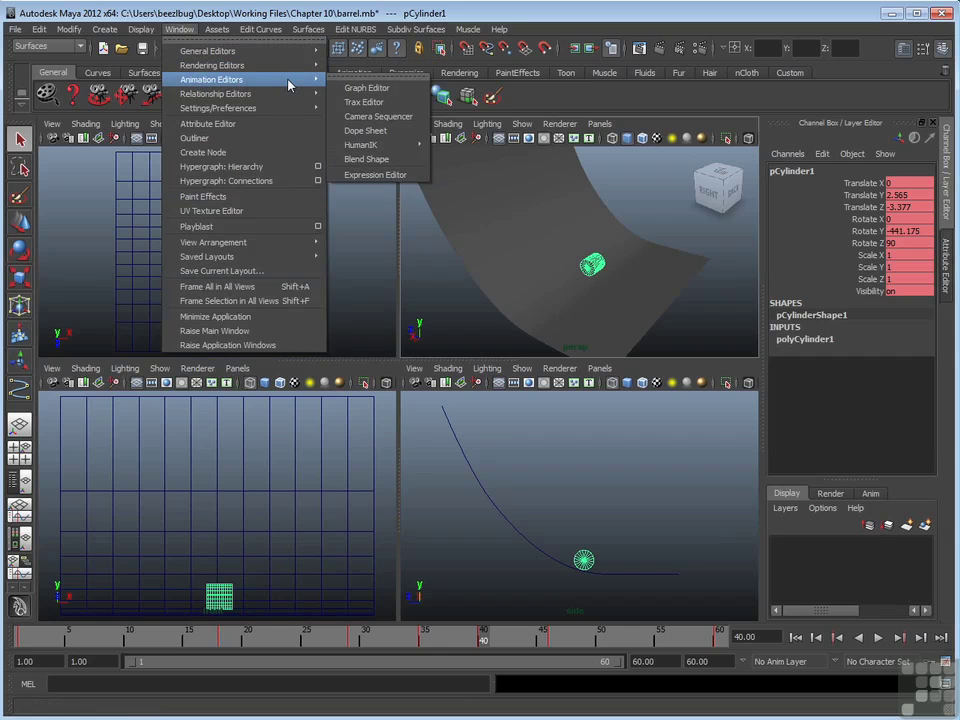
left_click(405, 90)
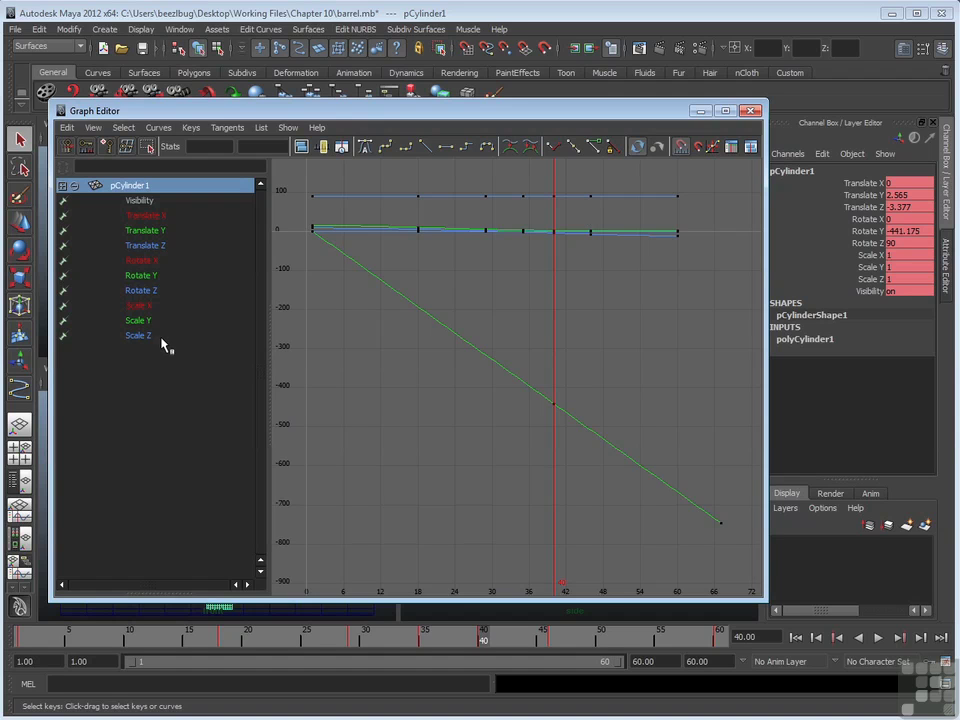
- Display each channel curve in turn, from Translate X through Scale Z
left_click(159, 218)
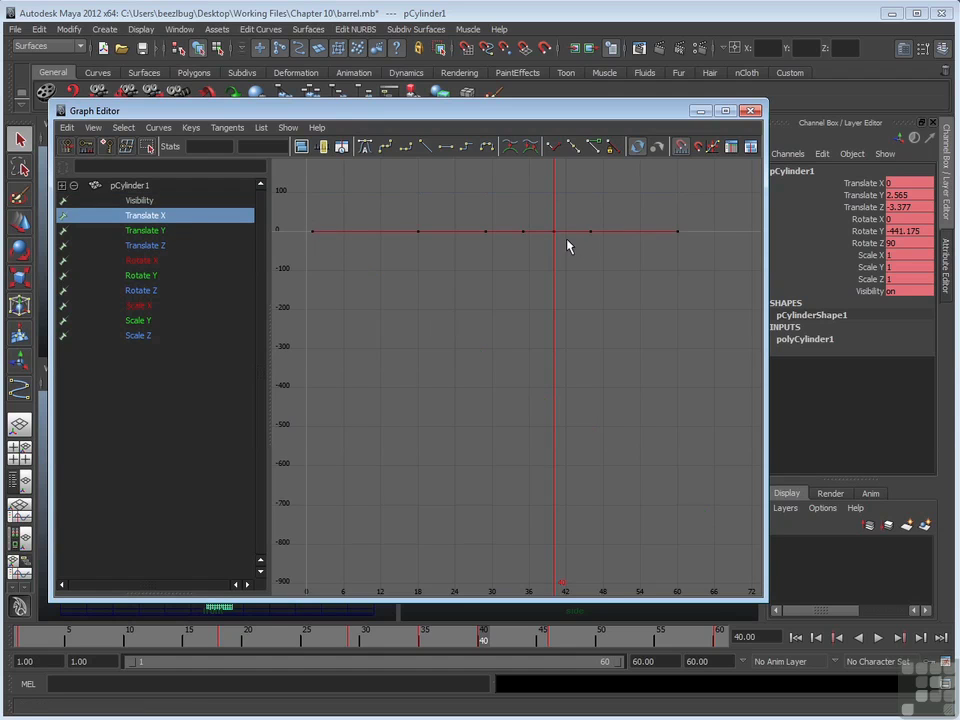
left_click(165, 232)
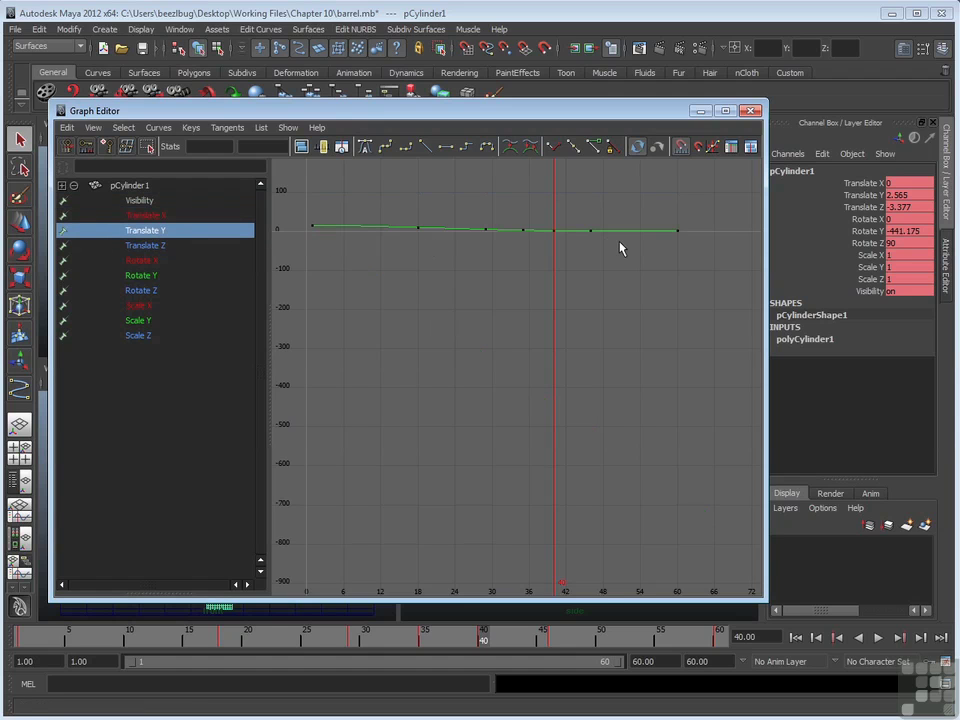
left_click(148, 245)
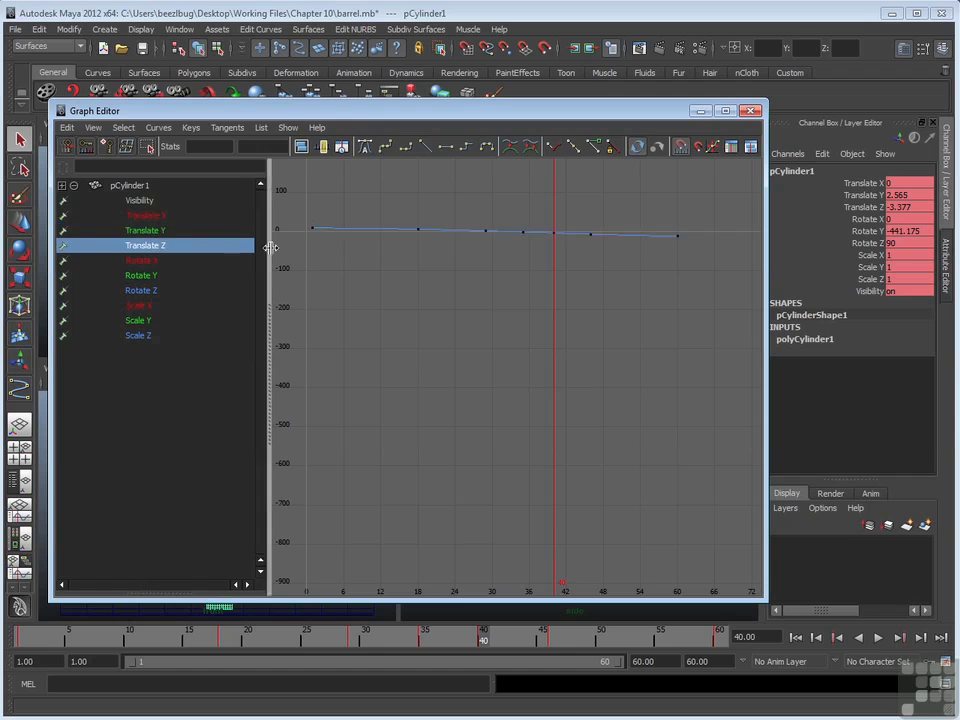
left_click(150, 259)
left_click(152, 275)
left_click(154, 289)
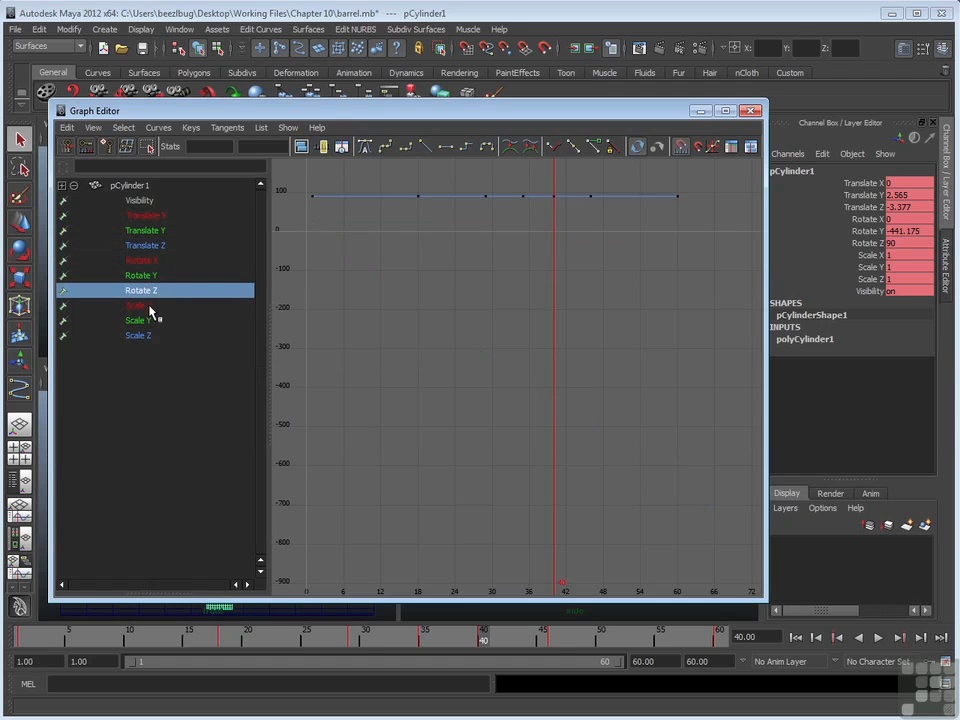
left_click(150, 307)
left_click(146, 320)
left_click(143, 335)
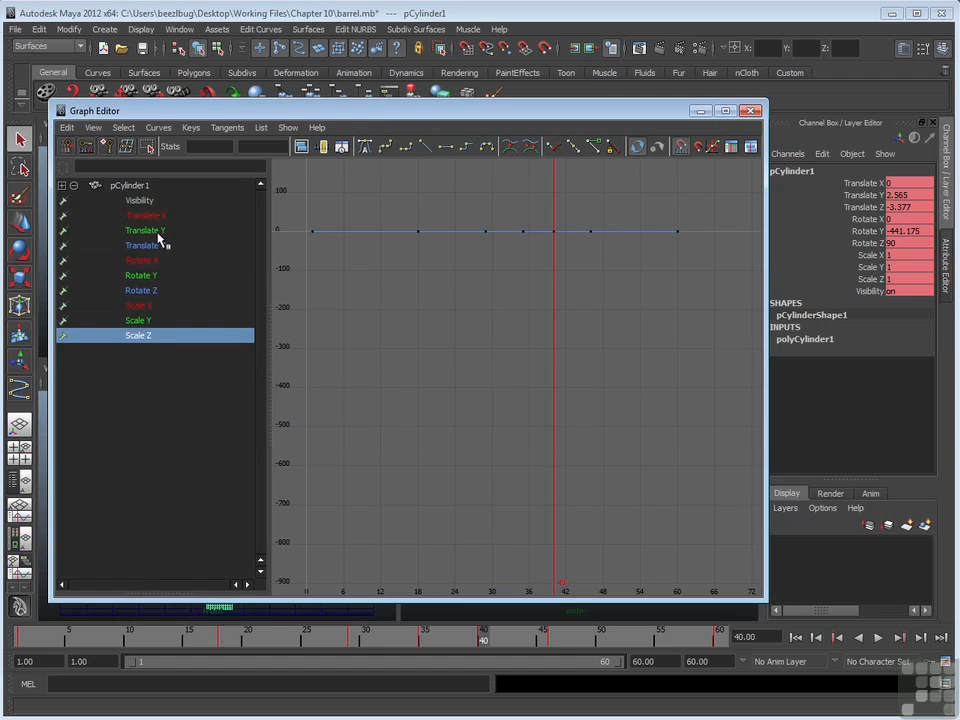
- Review the channels again, finishing with only the Rotate Y curve shown
left_click(151, 275)
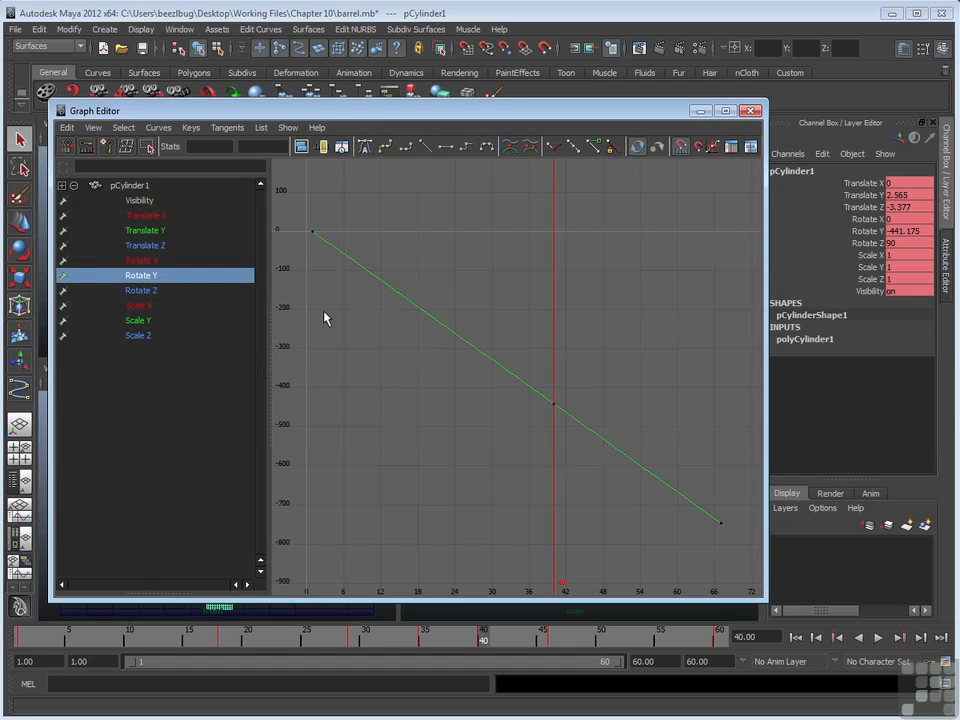
left_click(152, 336)
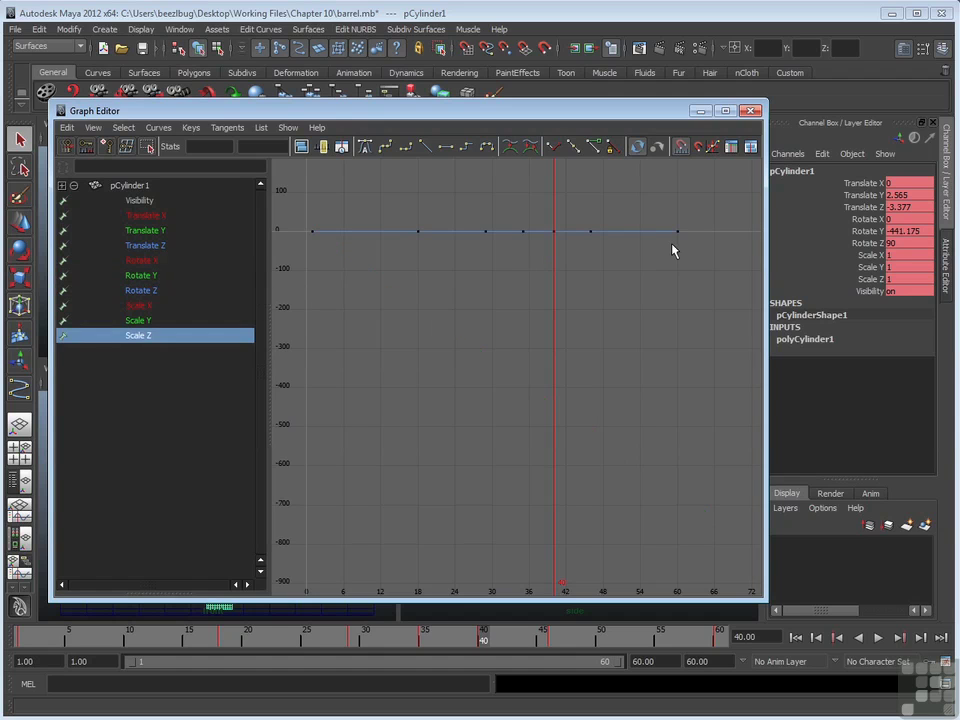
left_click(152, 291)
left_click(152, 276)
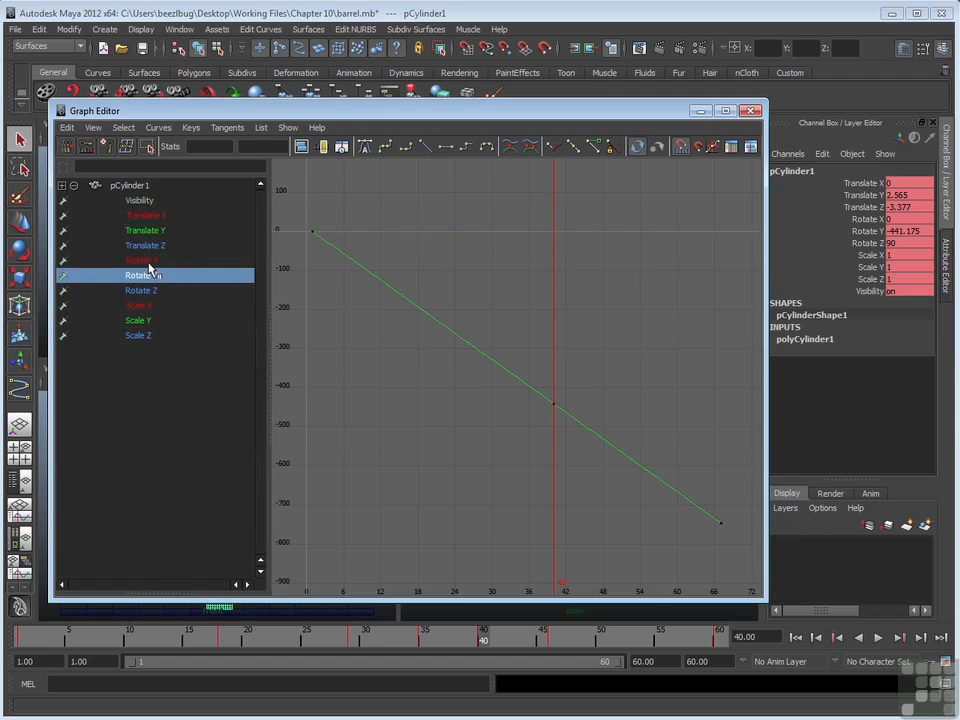
left_click(150, 260)
left_click(150, 245)
left_click(152, 230)
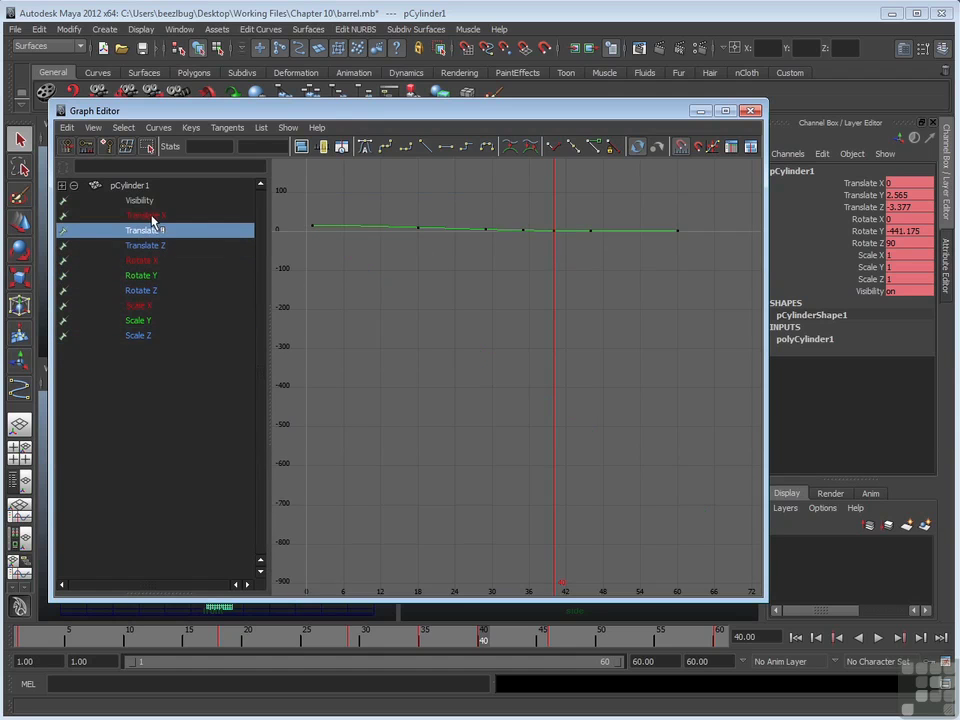
left_click(152, 216)
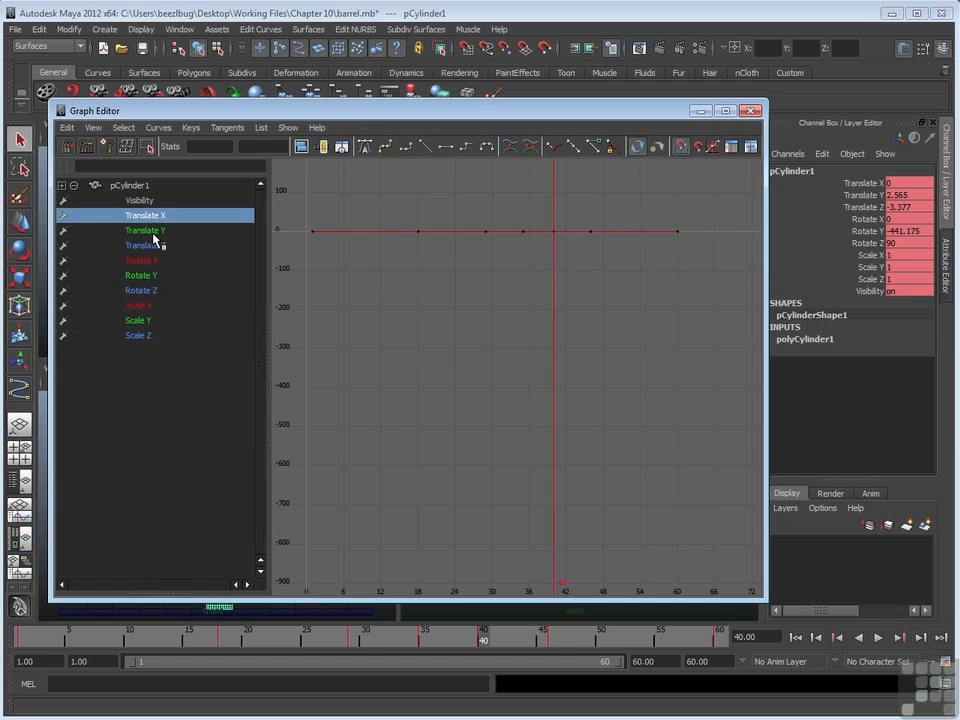
left_click(153, 235)
left_click(153, 247)
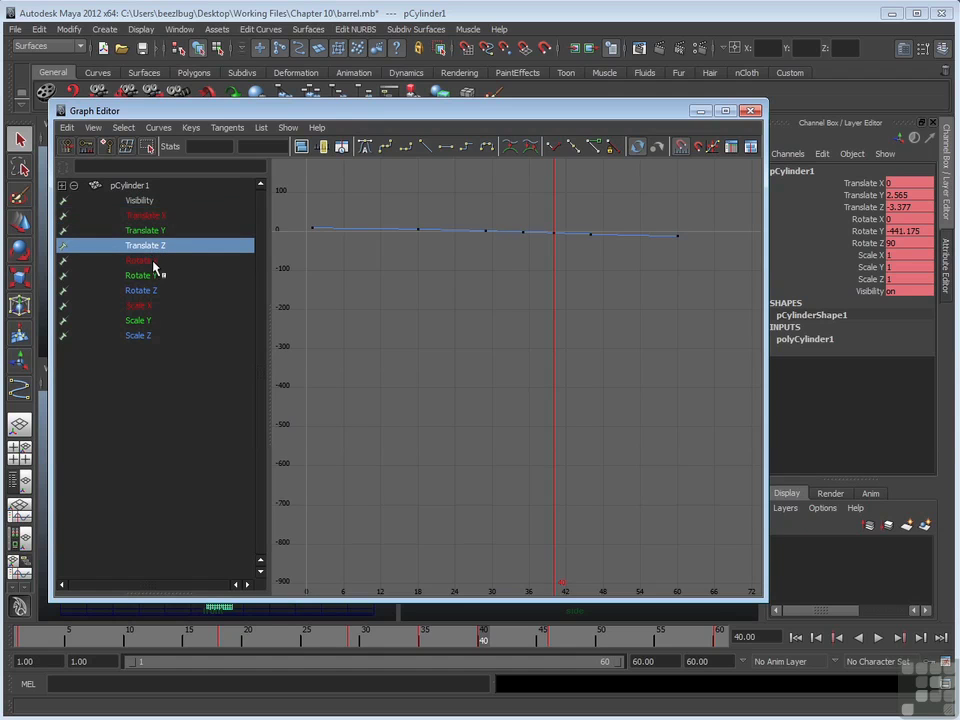
left_click(155, 291)
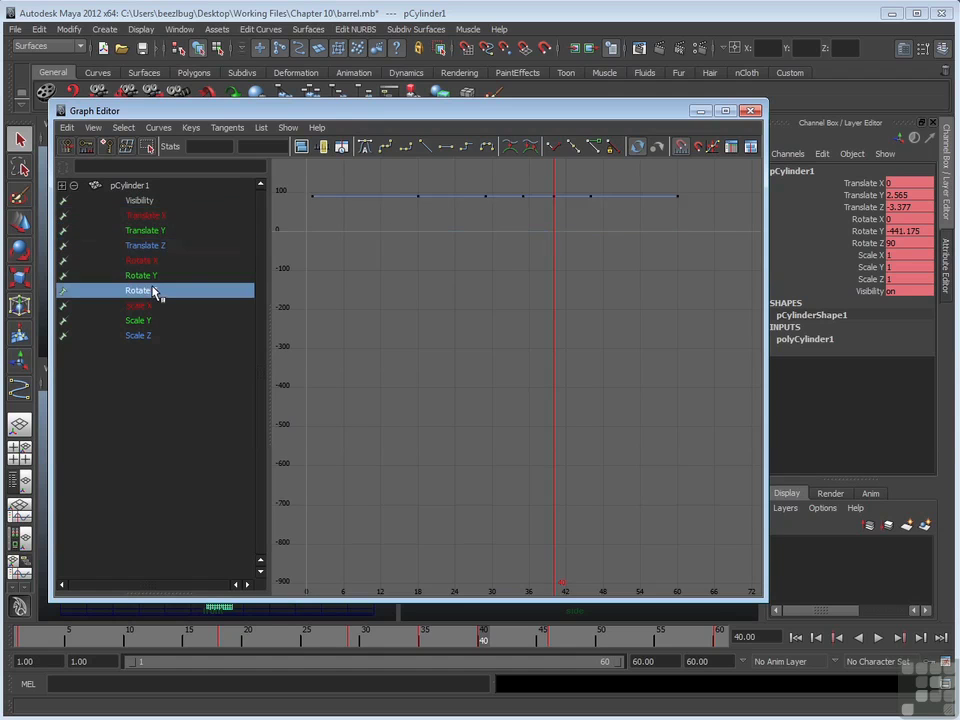
left_click(152, 275)
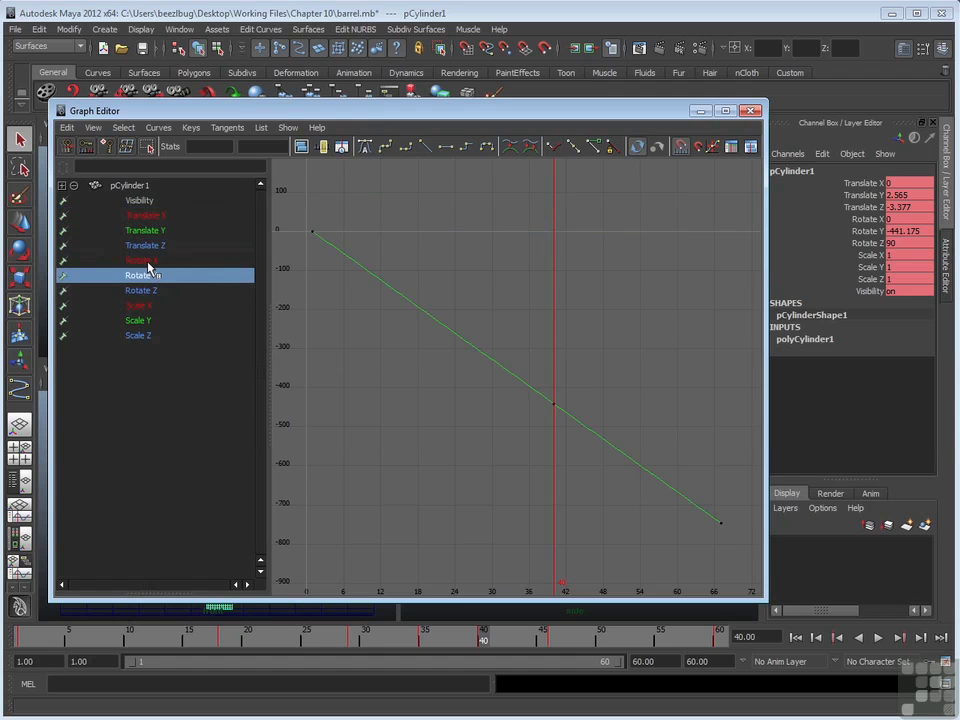
- Frame several channel curves in turn, ending on the flat Scale Z curve at 1
key("f")
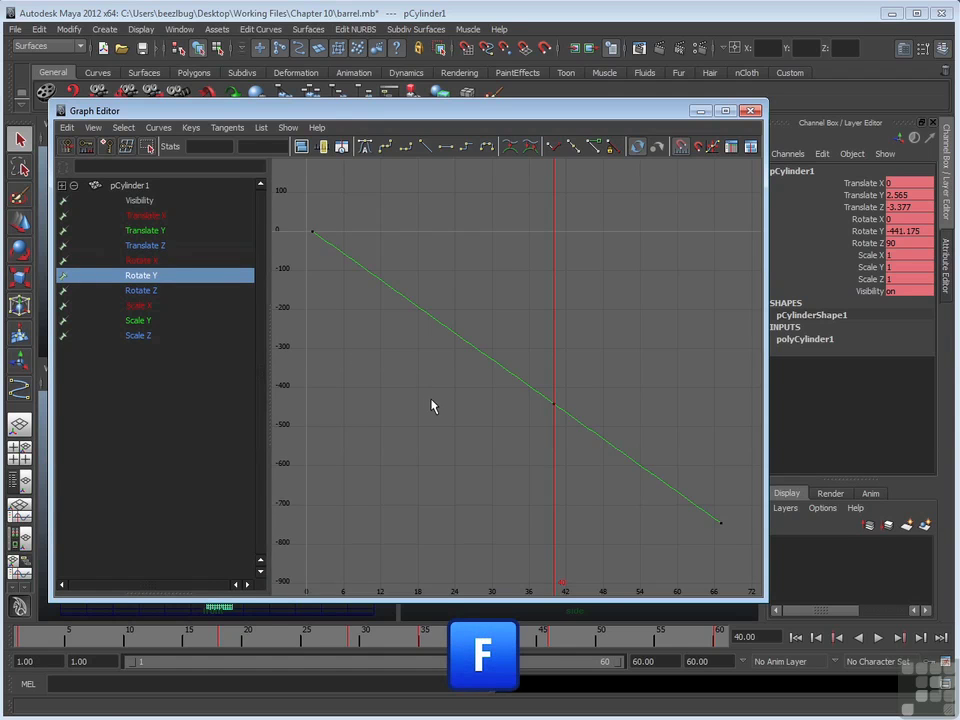
left_click(141, 320)
key("f")
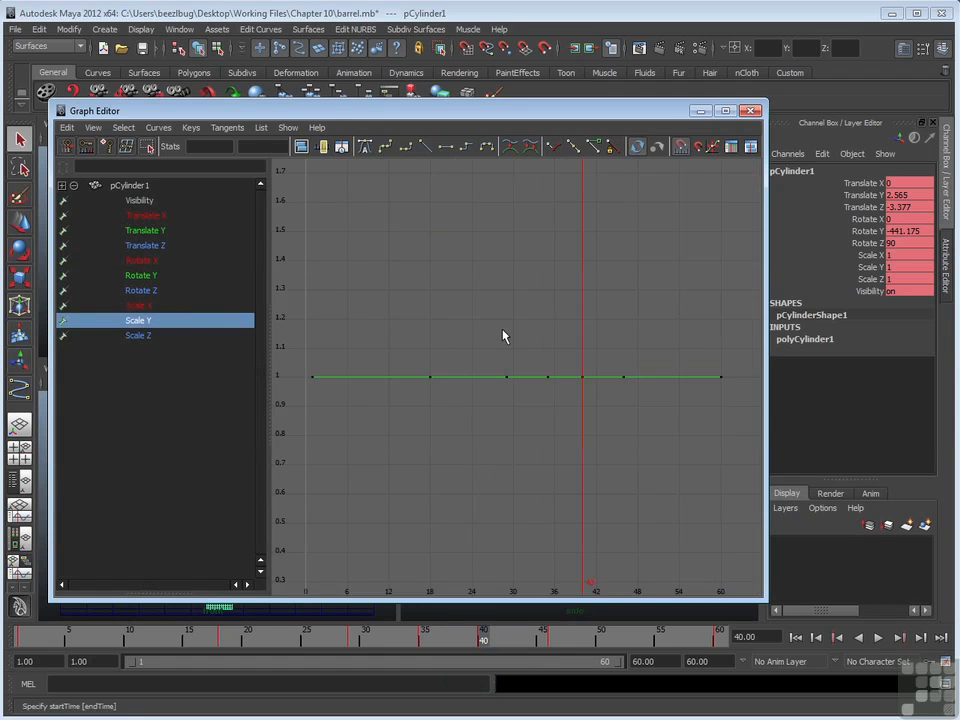
left_click(140, 305)
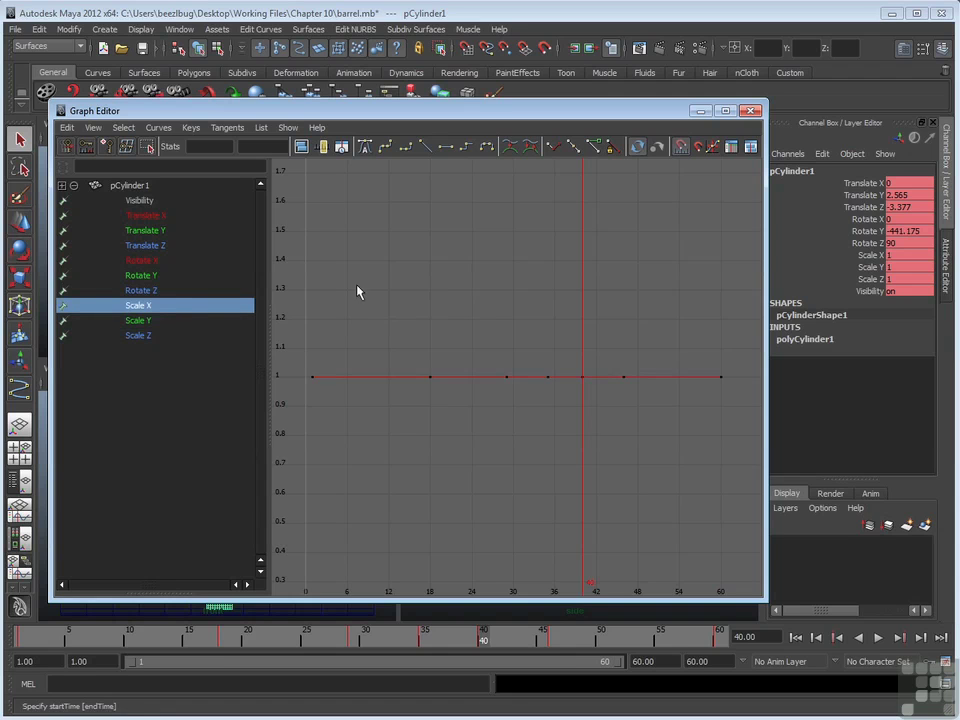
left_click(141, 290)
key("f")
left_click(141, 260)
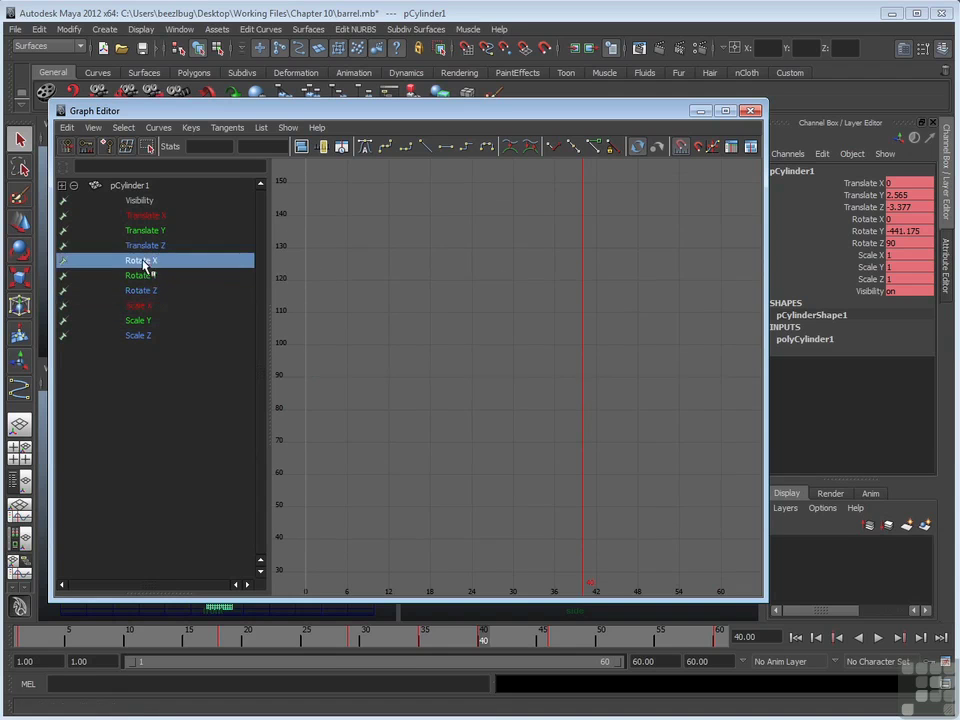
left_click(145, 230)
key("f")
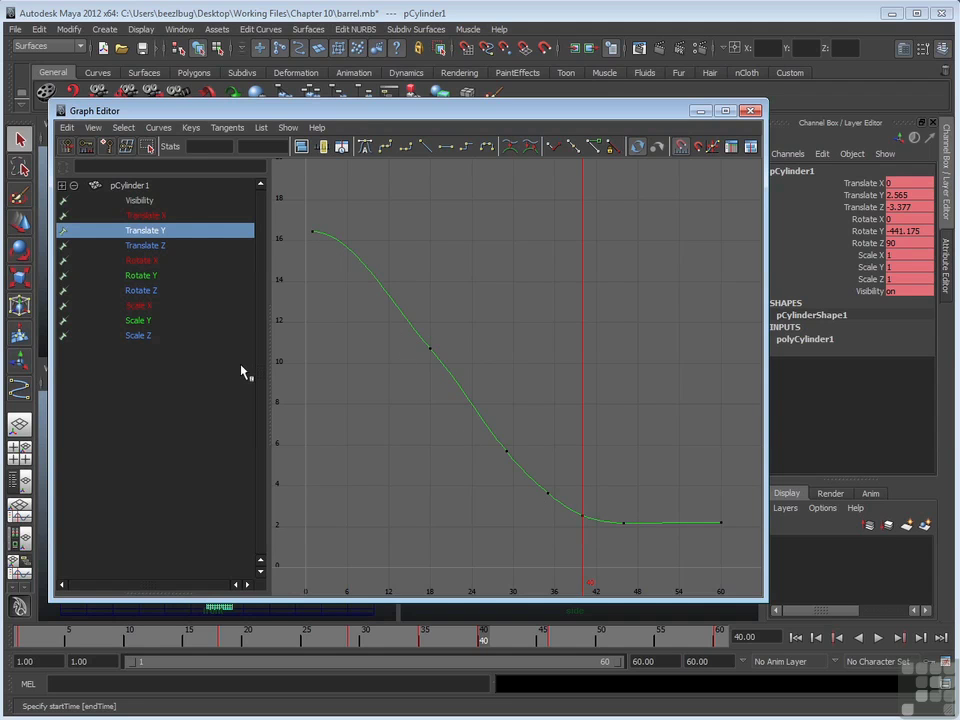
left_click(140, 335)
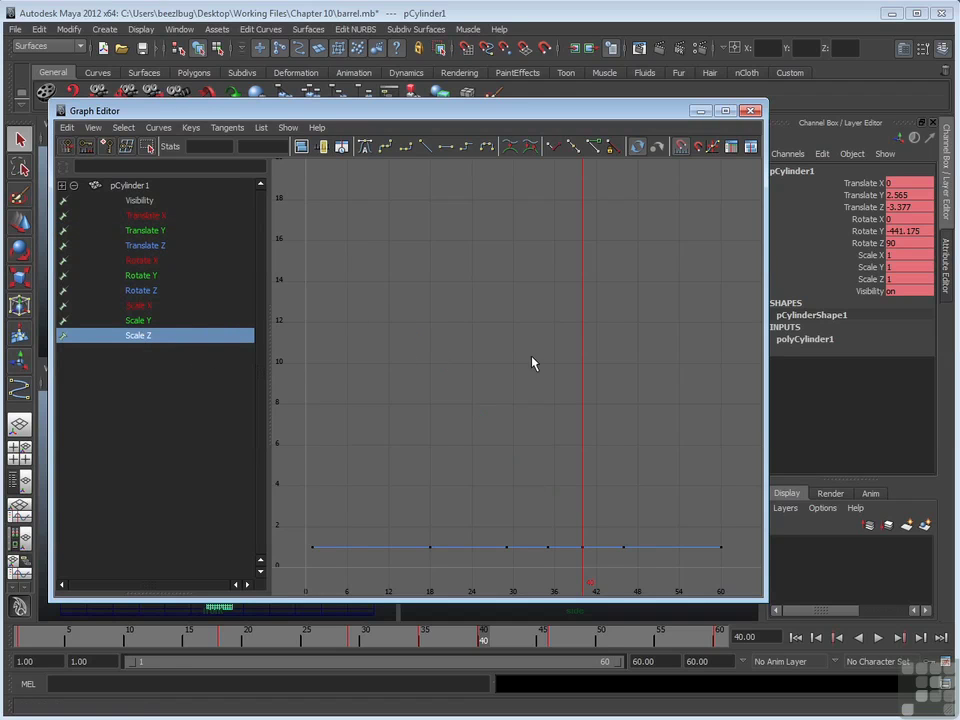
key("f")
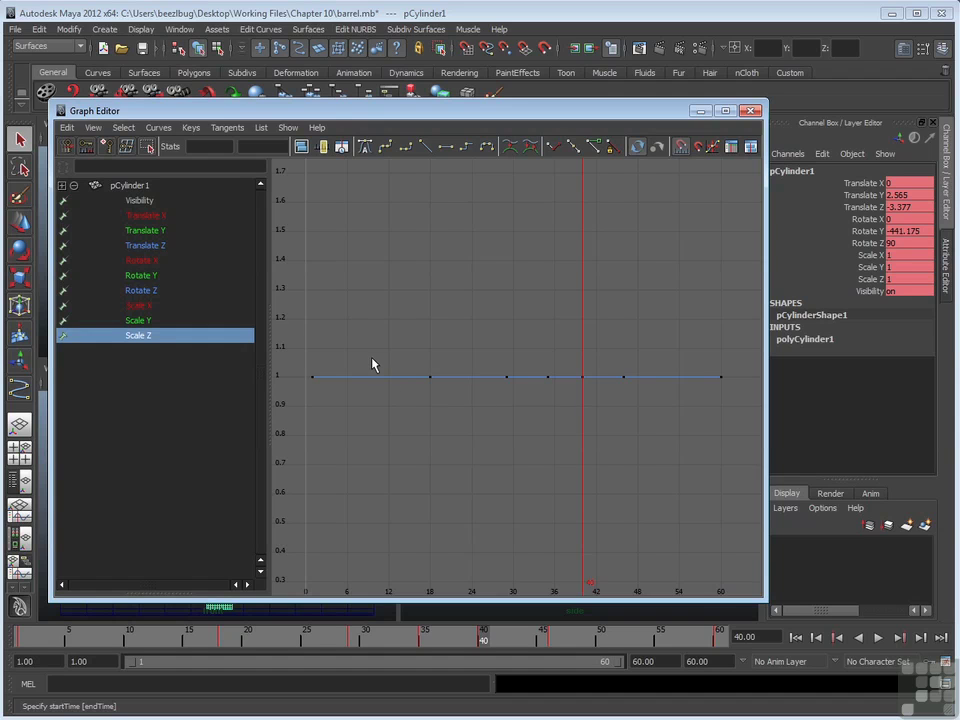
- Select and delete all keys on the Scale Z, Scale Y and Scale X curves
left_click_drag(372, 358, 392, 396)
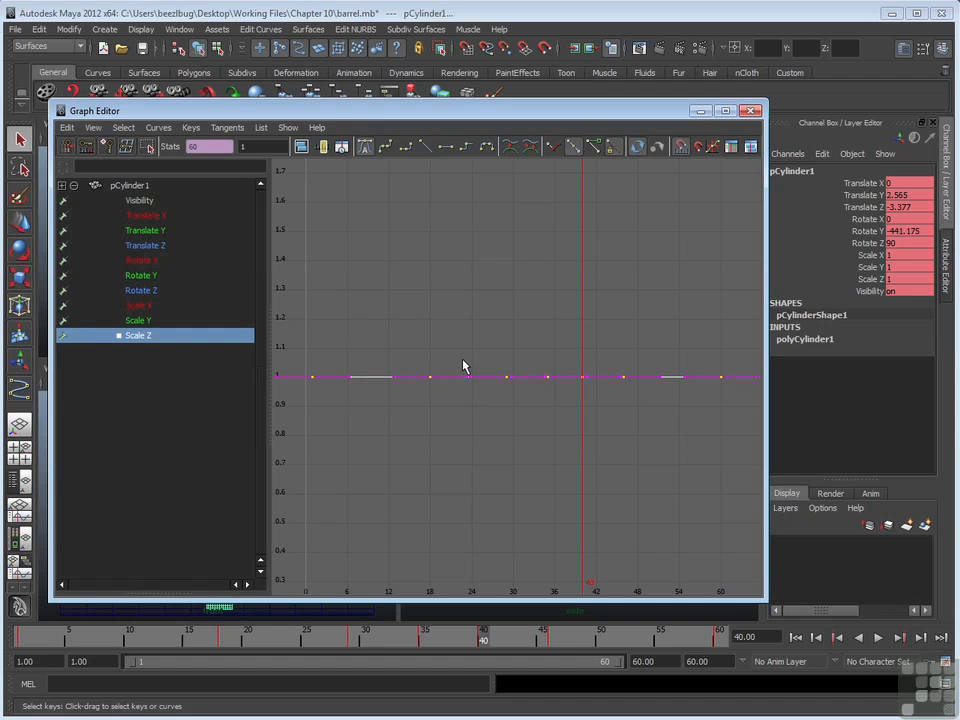
key("Delete")
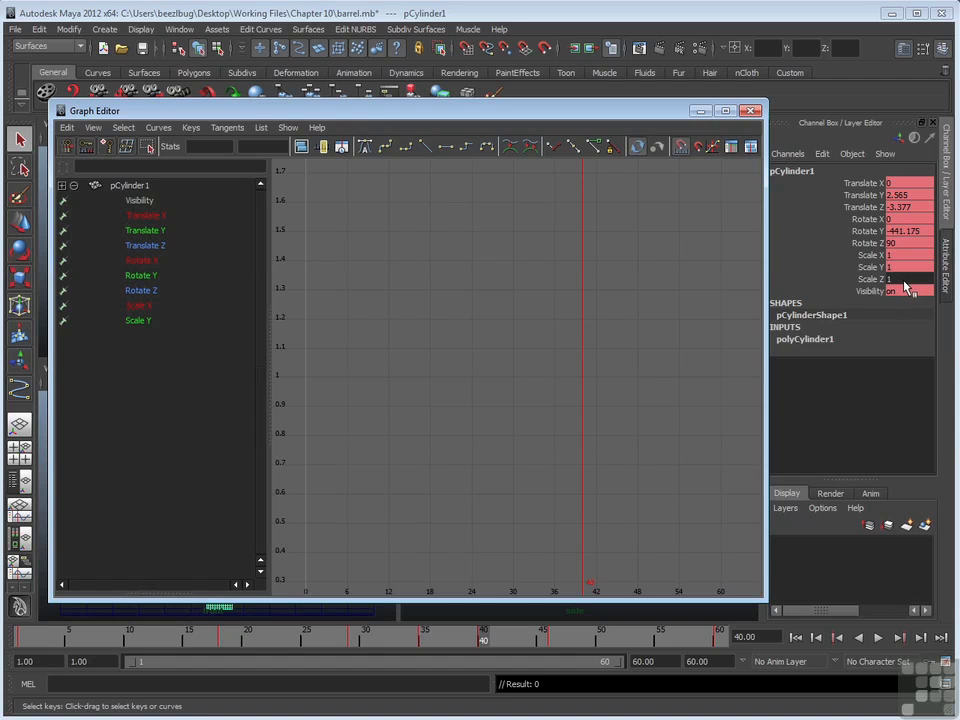
left_click(142, 322)
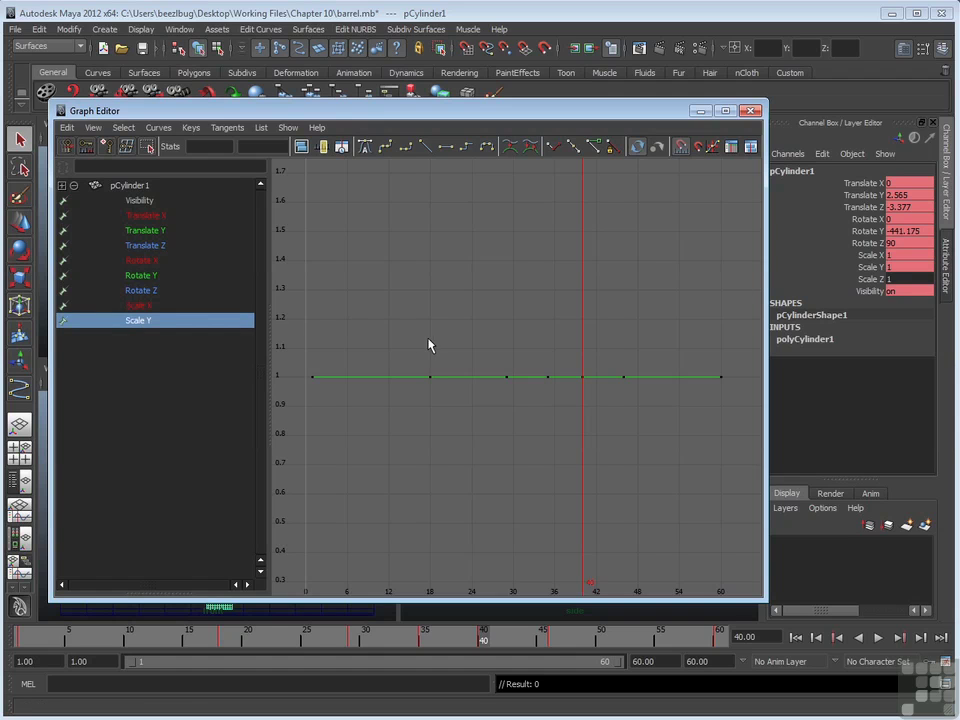
left_click(362, 376)
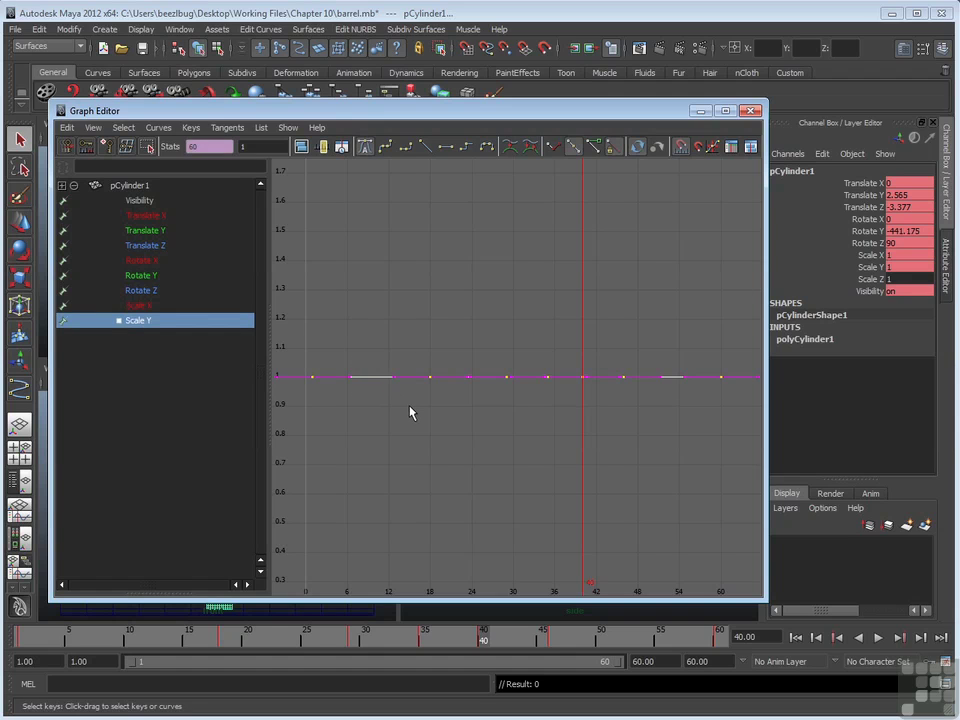
key("Delete")
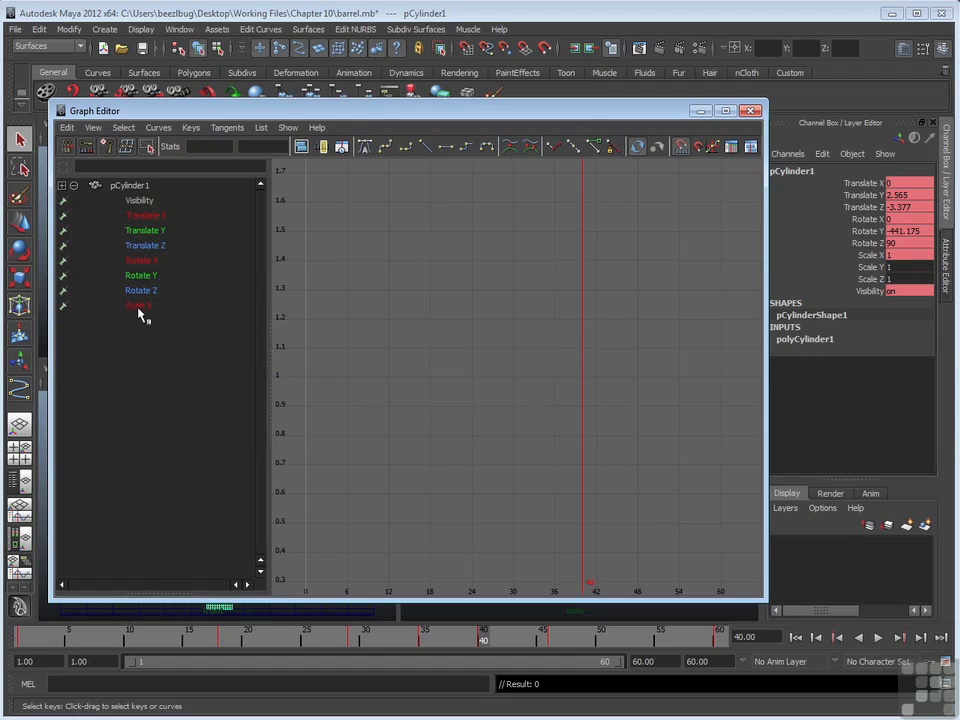
left_click(139, 306)
left_click(367, 376)
key("Delete")
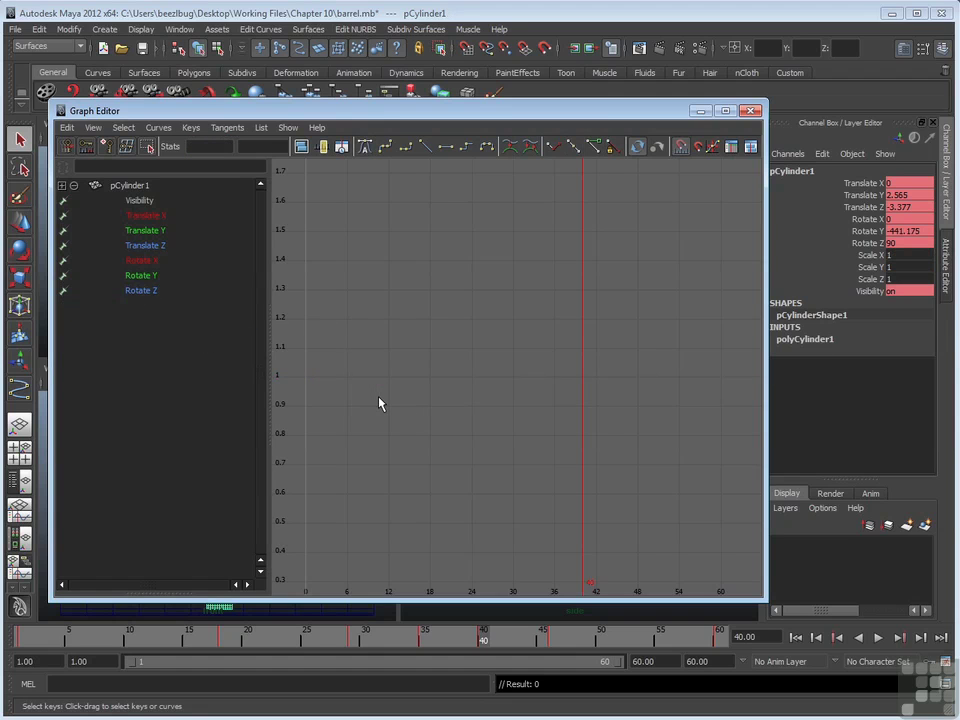
- Frame the Rotate Y curve, then frame the Translate Y curve descending from about 16 to 2
left_click(150, 277)
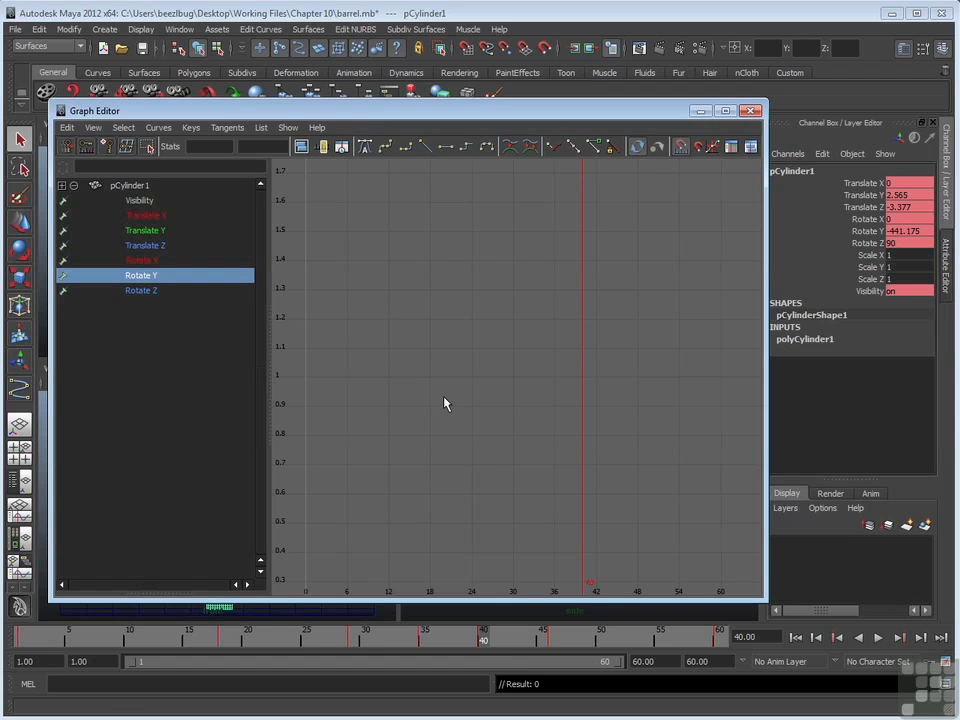
key("f")
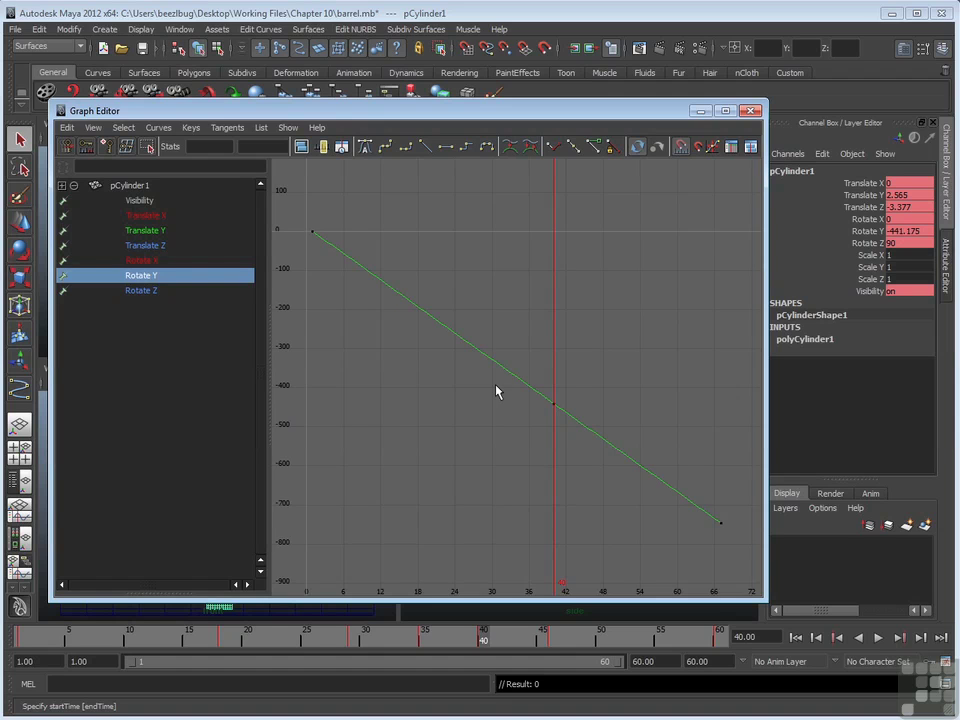
left_click(150, 230)
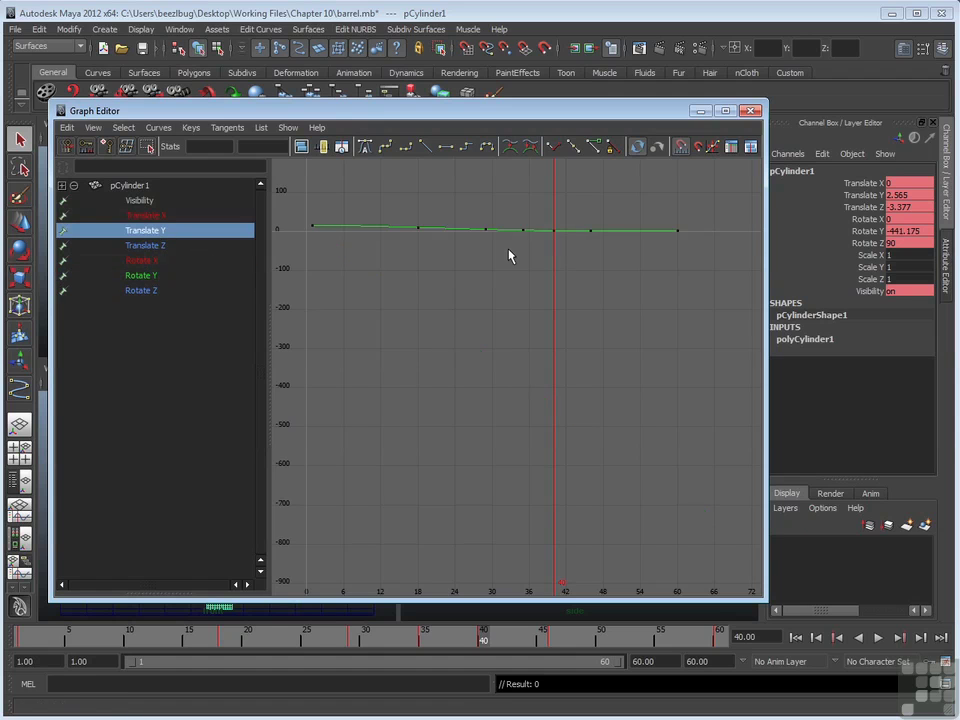
key("f")
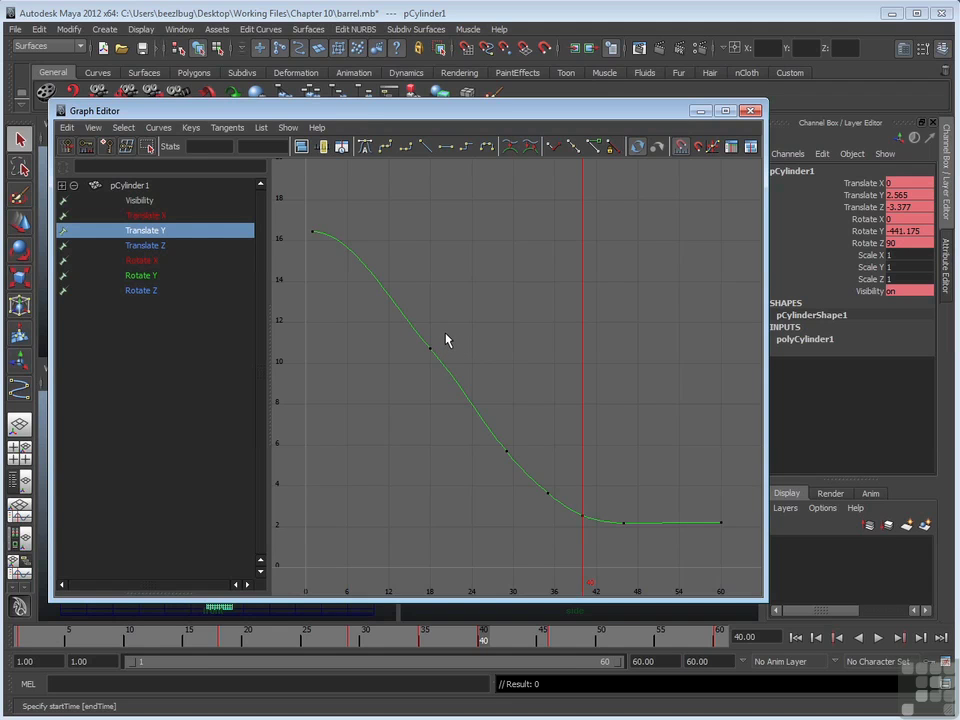
- Select the frame-18 key, then marquee-select every key on the Translate Y curve
left_click_drag(446, 345, 420, 370)
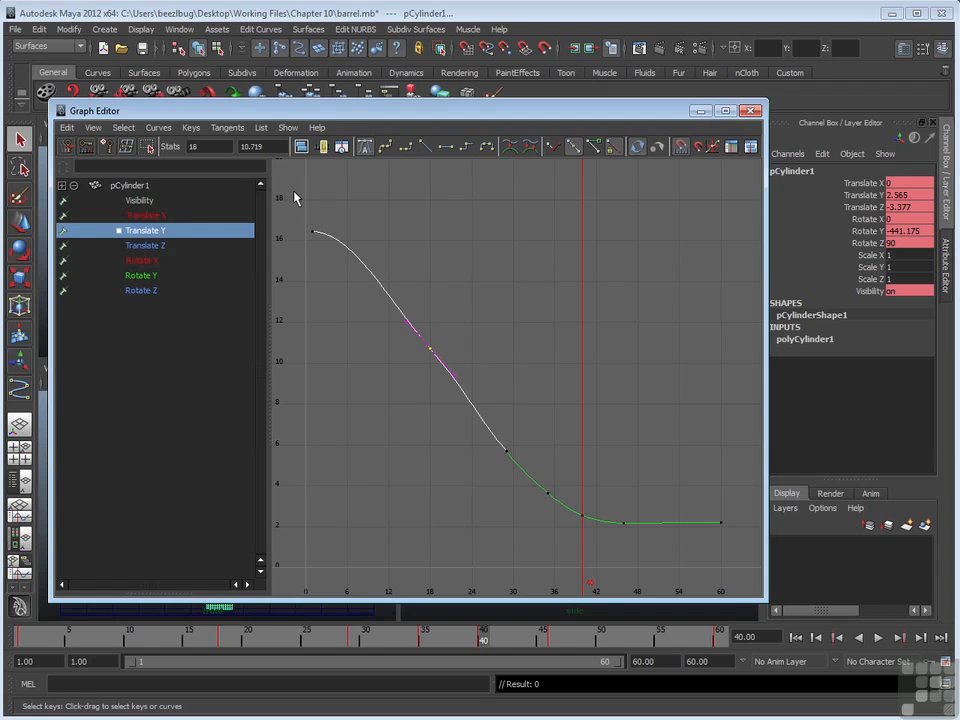
left_click_drag(294, 196, 737, 553)
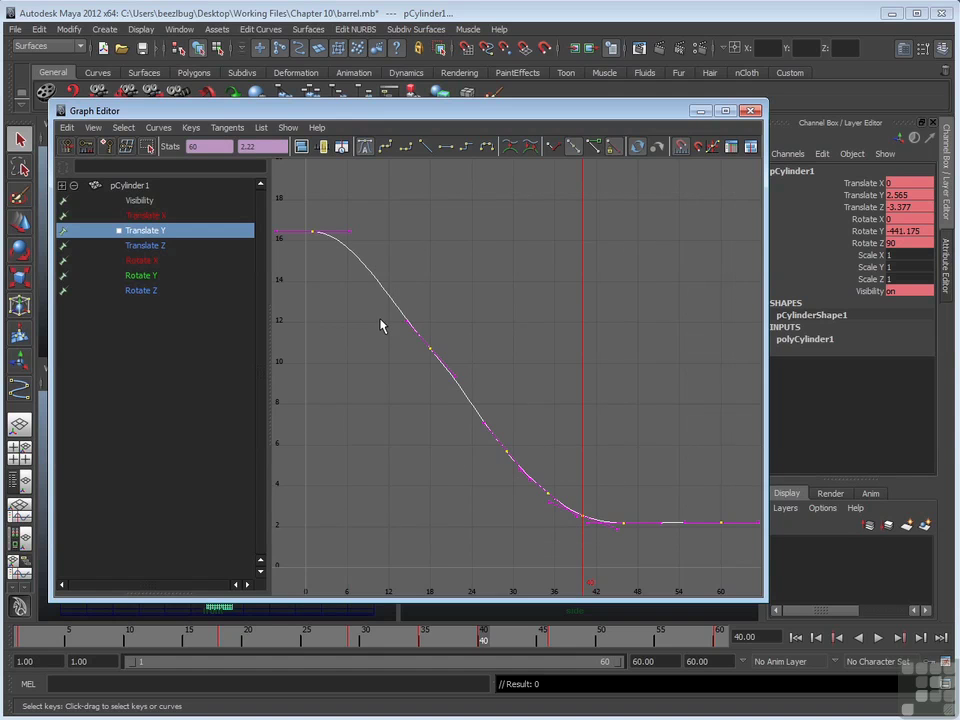
- Give the selected Translate Y keys linear tangents, then deselect them
left_click(227, 130)
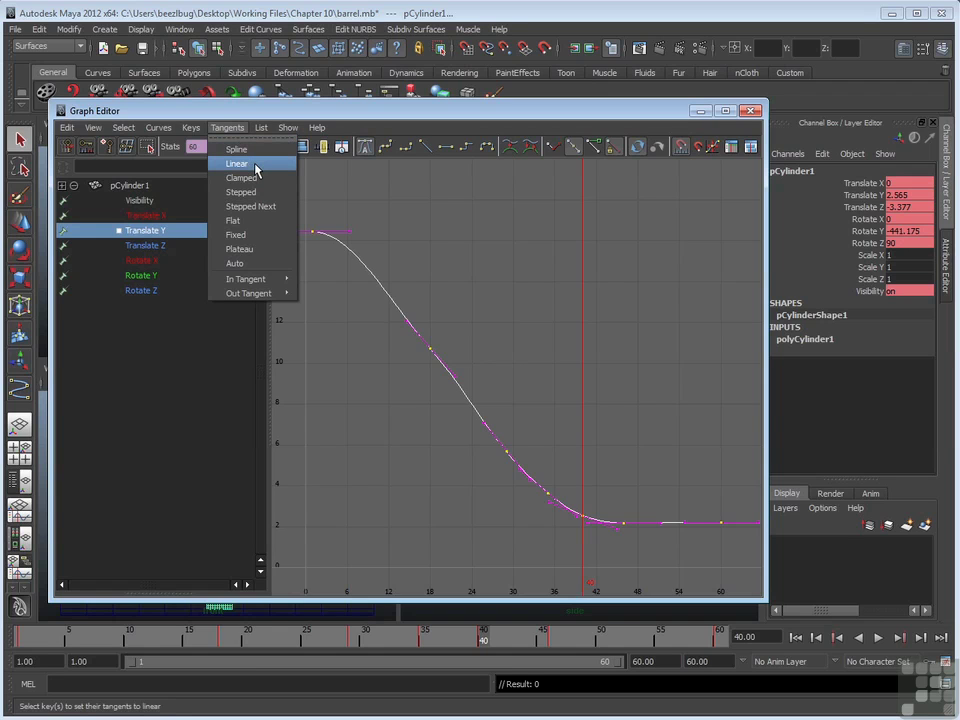
left_click(257, 167)
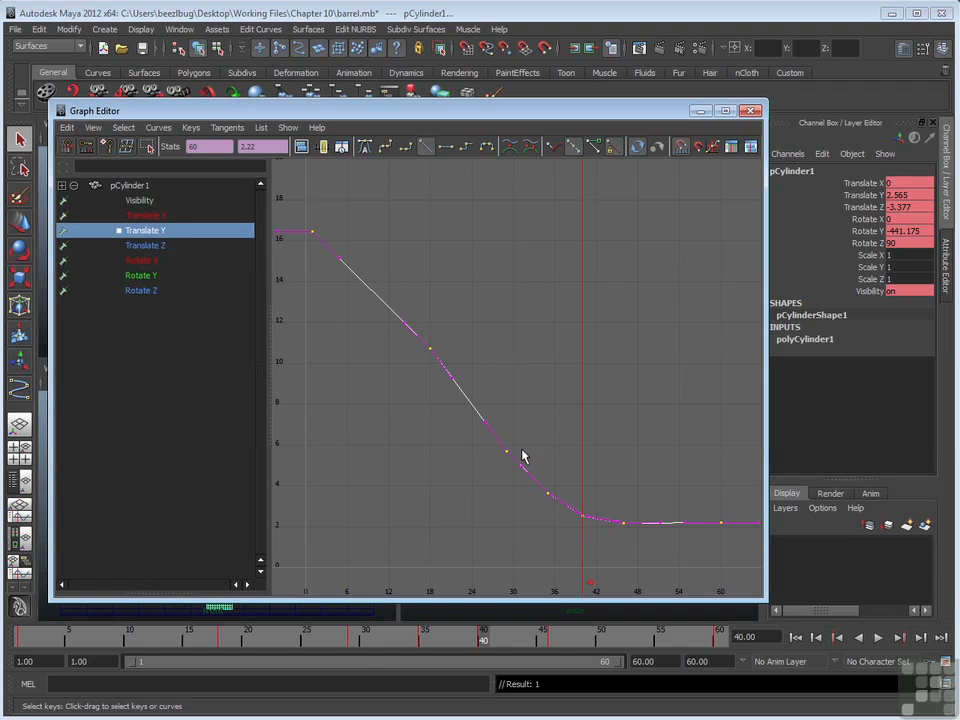
left_click(659, 463)
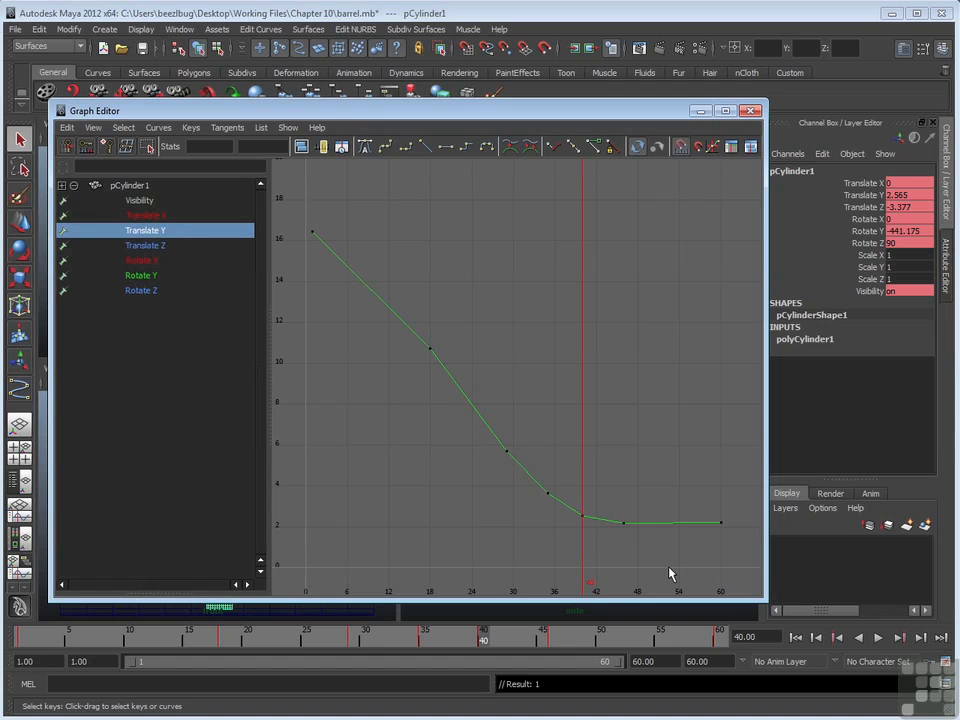
- Restore spline tangents on all Translate Y keys, then reselect the keys
left_click_drag(289, 206, 707, 507)
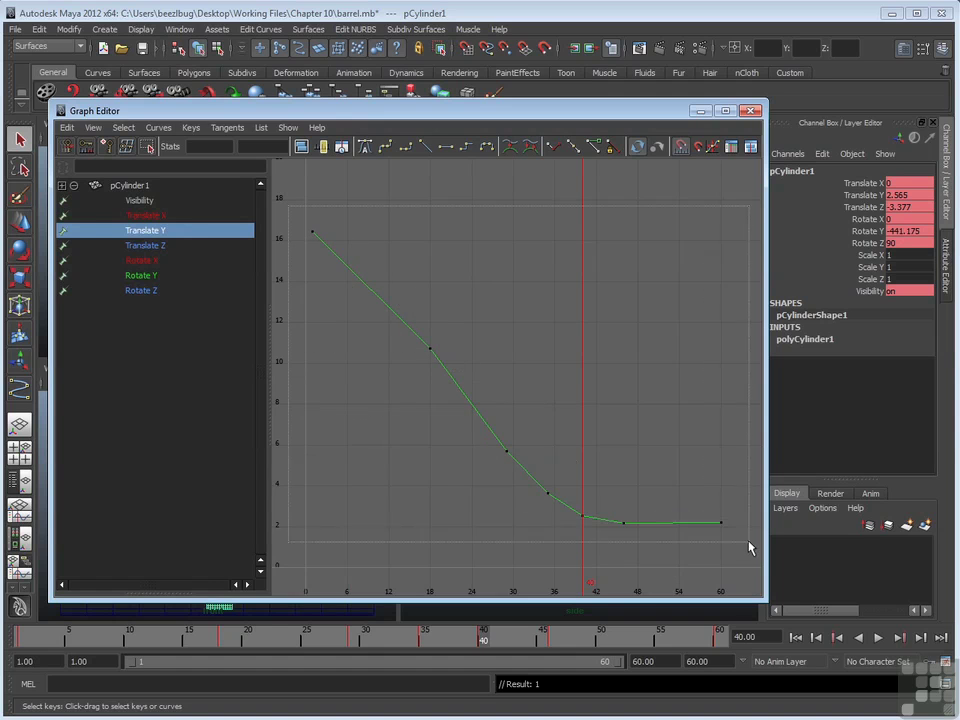
left_click(220, 129)
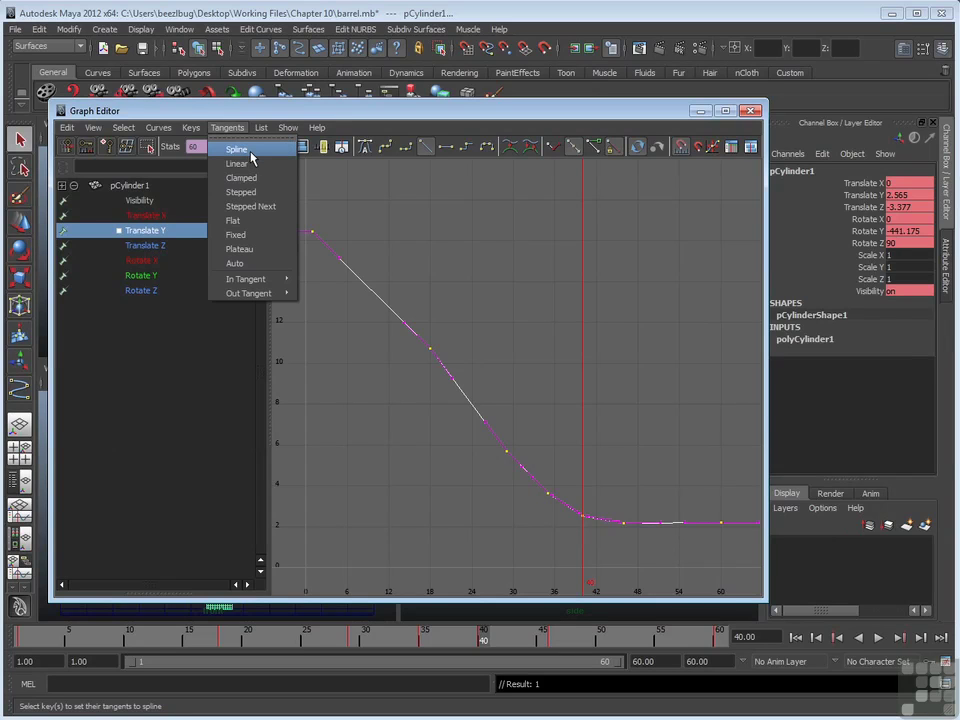
left_click(252, 157)
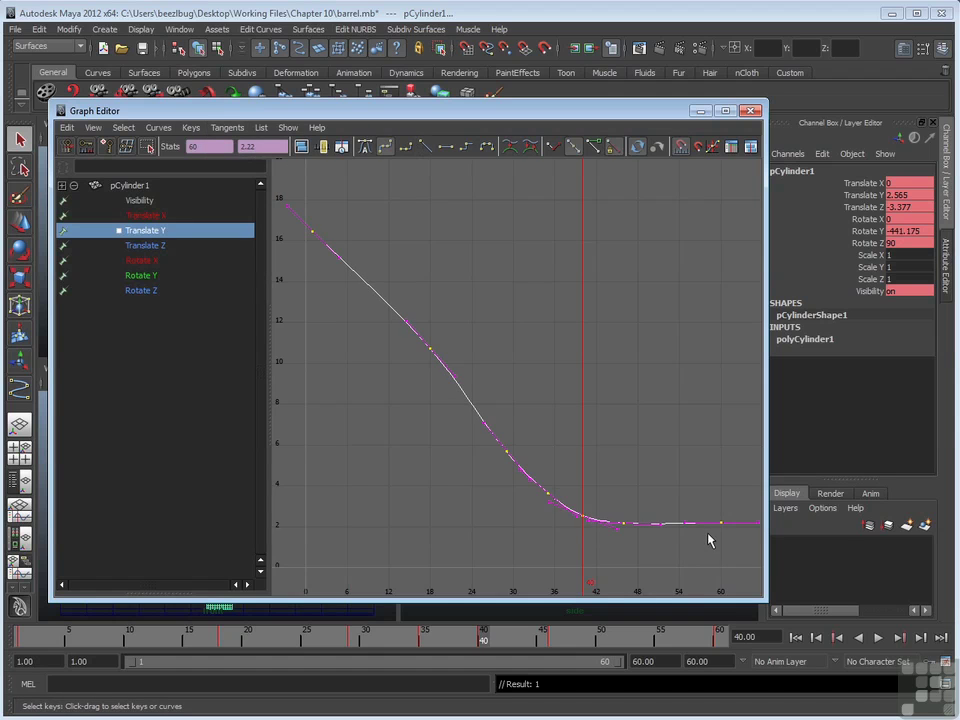
left_click(671, 512)
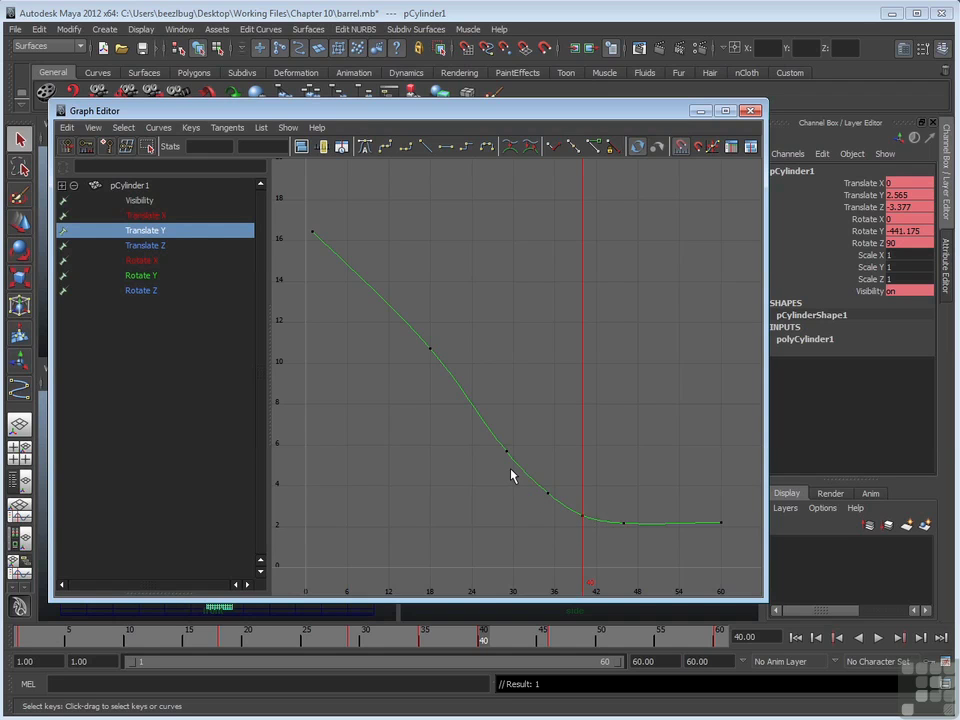
left_click_drag(308, 212, 733, 561)
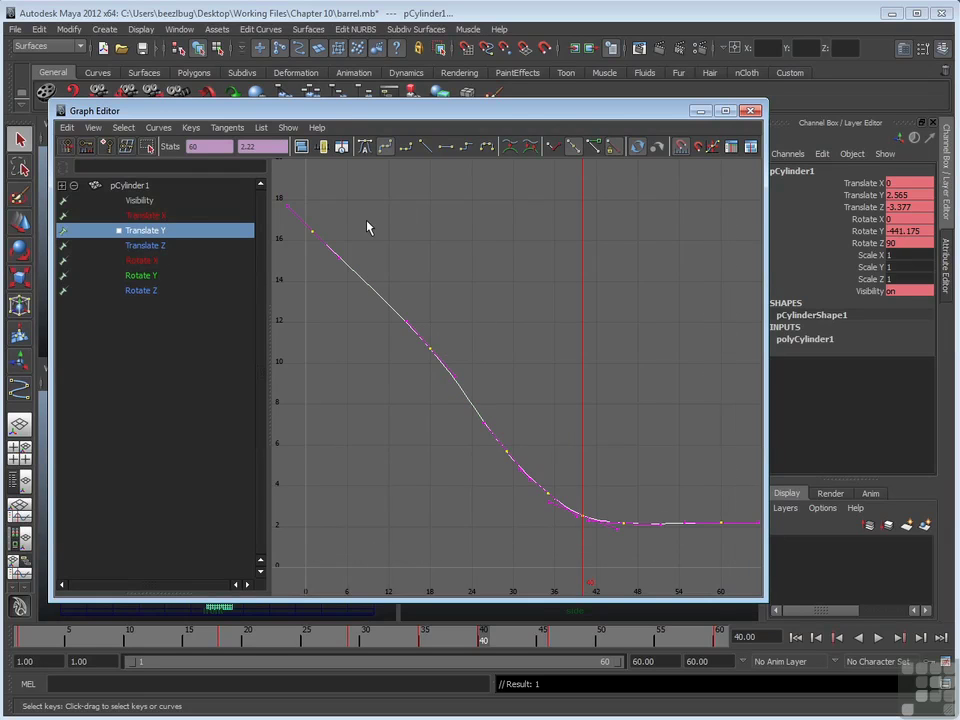
left_click(238, 128)
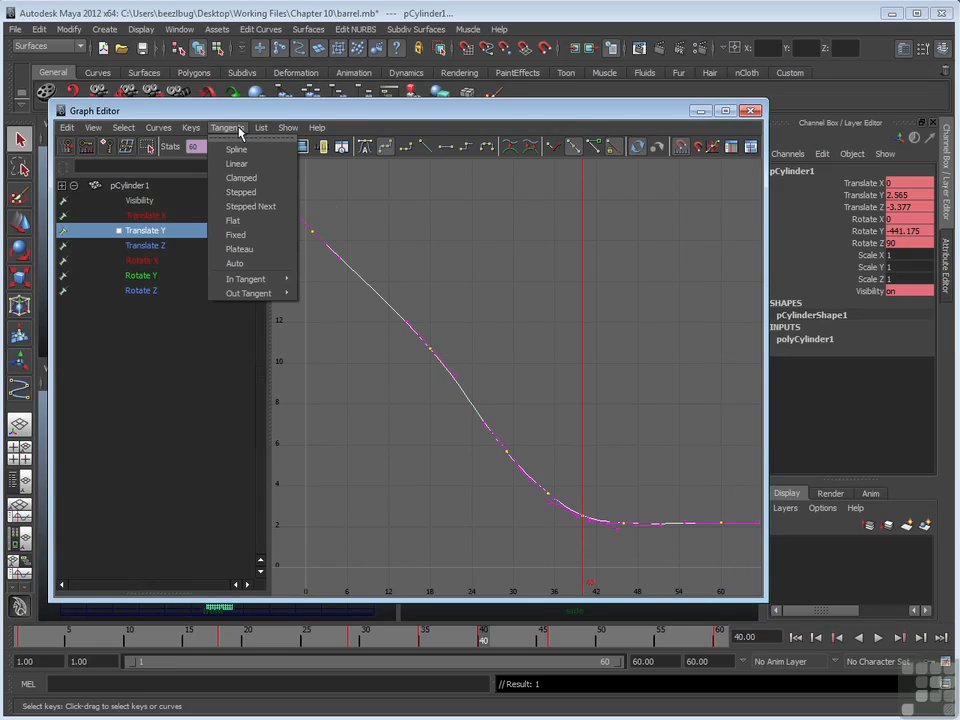
- Preview stepped tangents on the Translate Y keys, then return them to spline
left_click(268, 197)
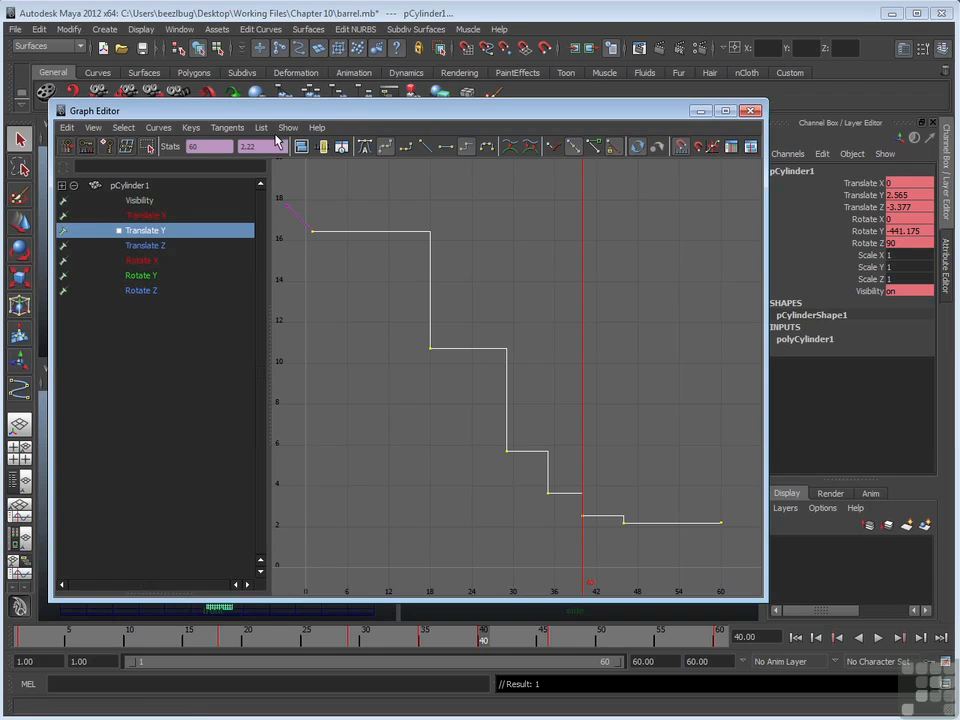
left_click(228, 128)
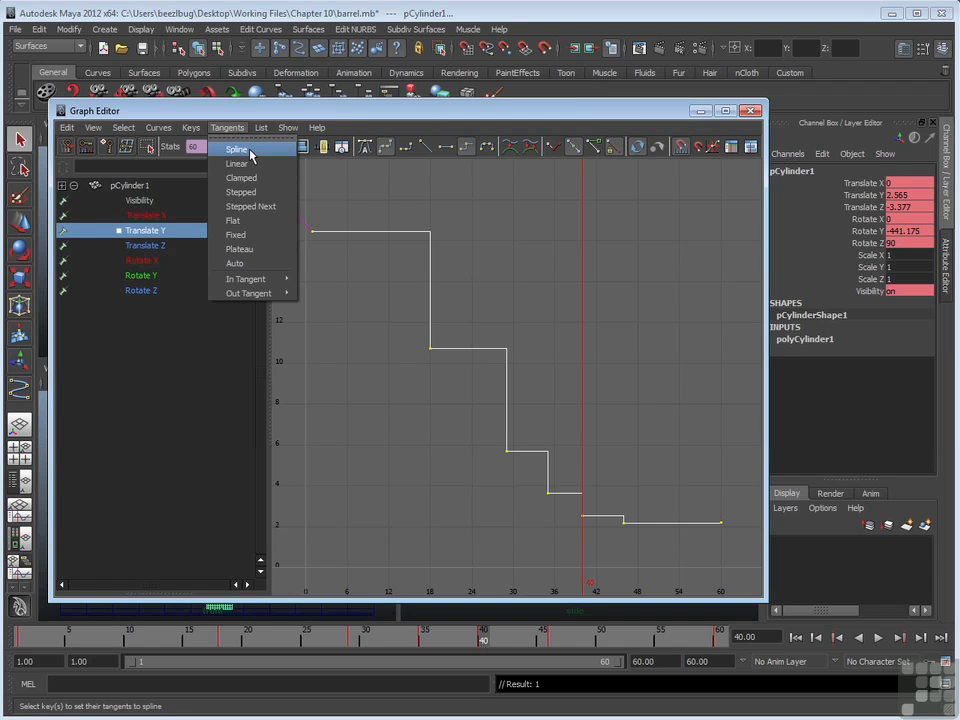
left_click(238, 150)
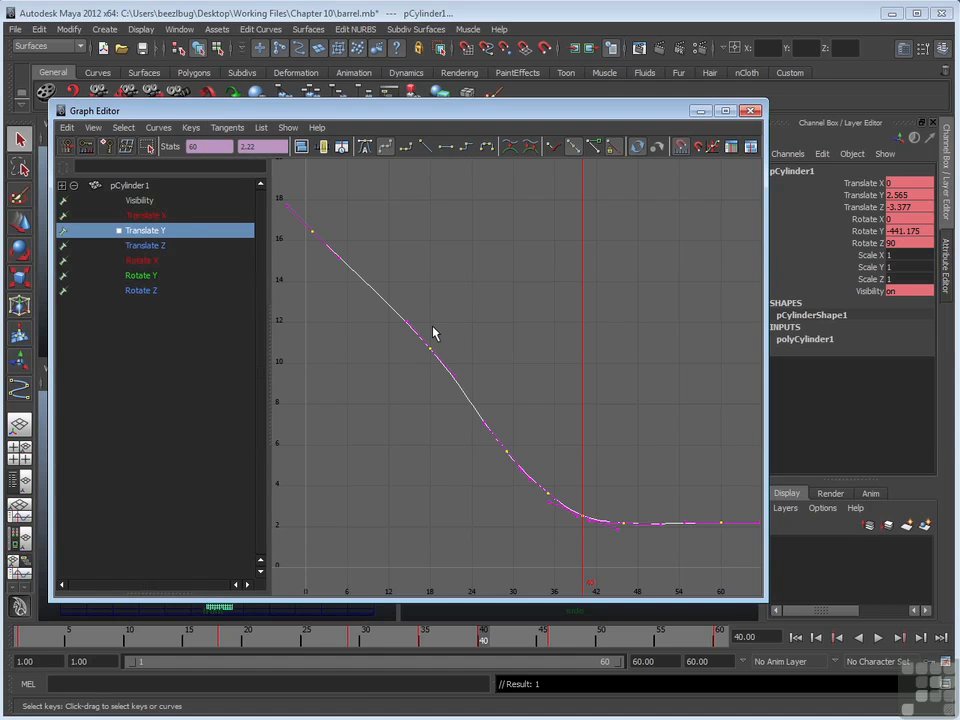
- Re-angle the out-tangent of the first Translate Y key at frame 1 to reshape the start
left_click(490, 288)
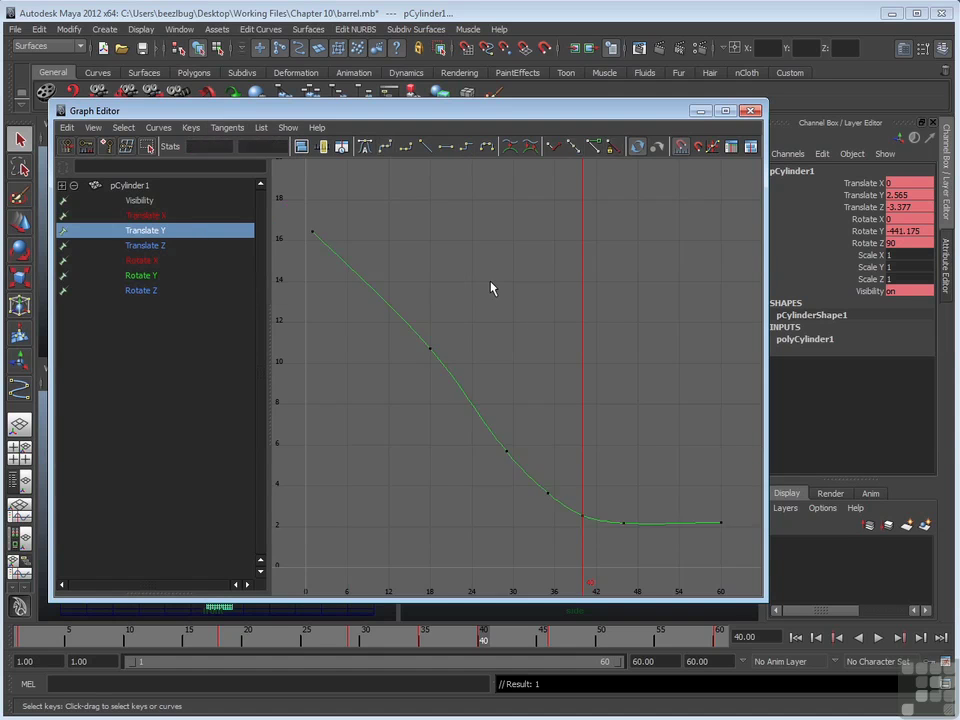
left_click(314, 231)
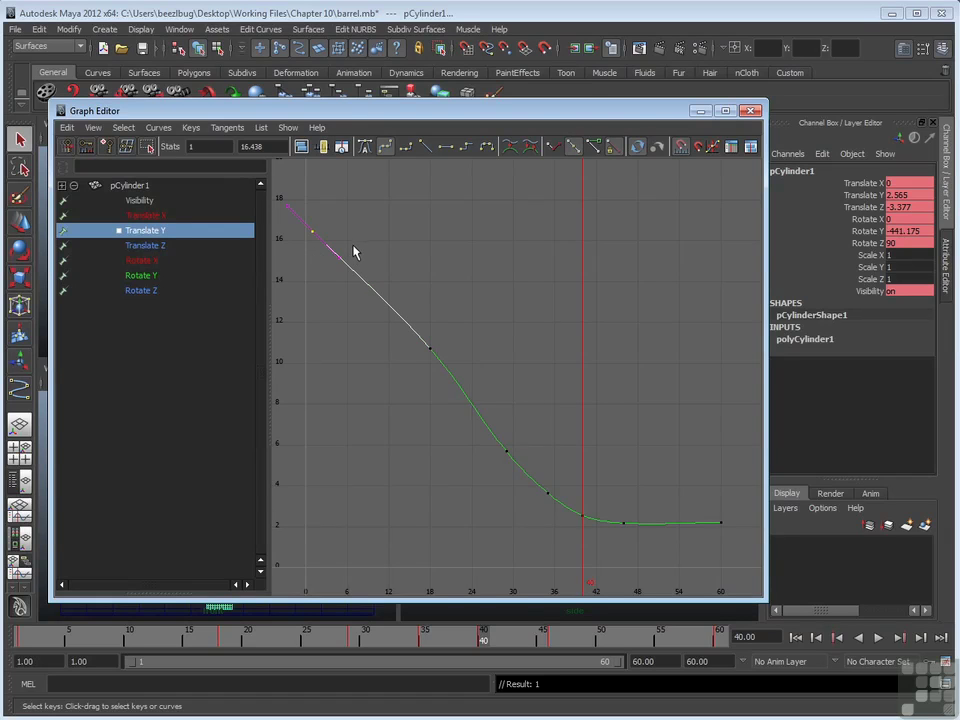
left_click_drag(353, 241, 330, 268)
left_click_drag(330, 268, 330, 272)
left_click(22, 224)
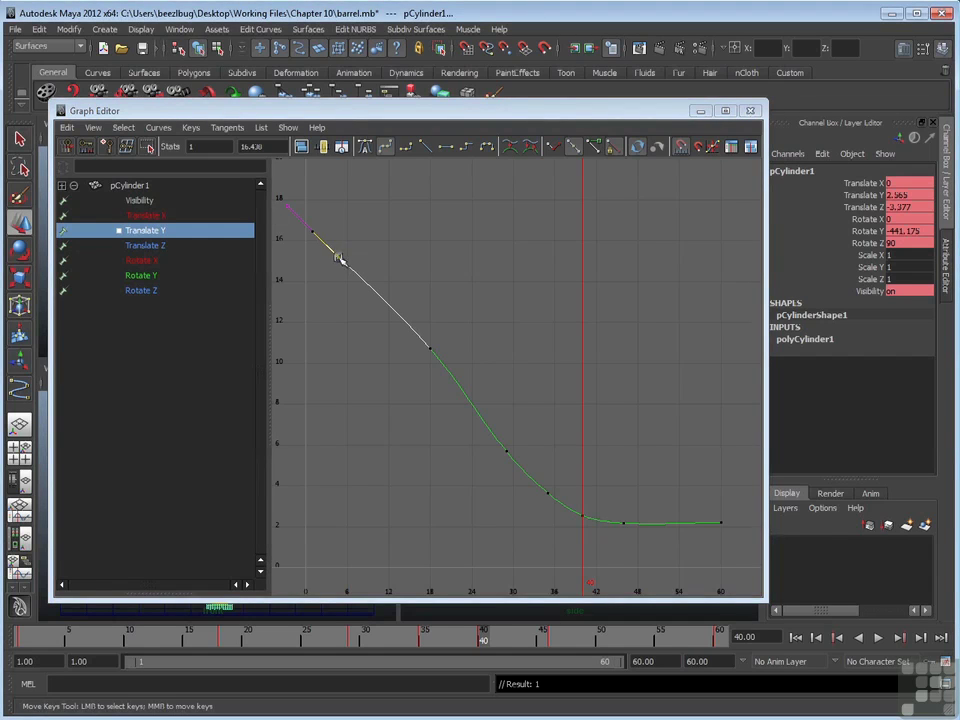
middle_click_drag(338, 257, 366, 245)
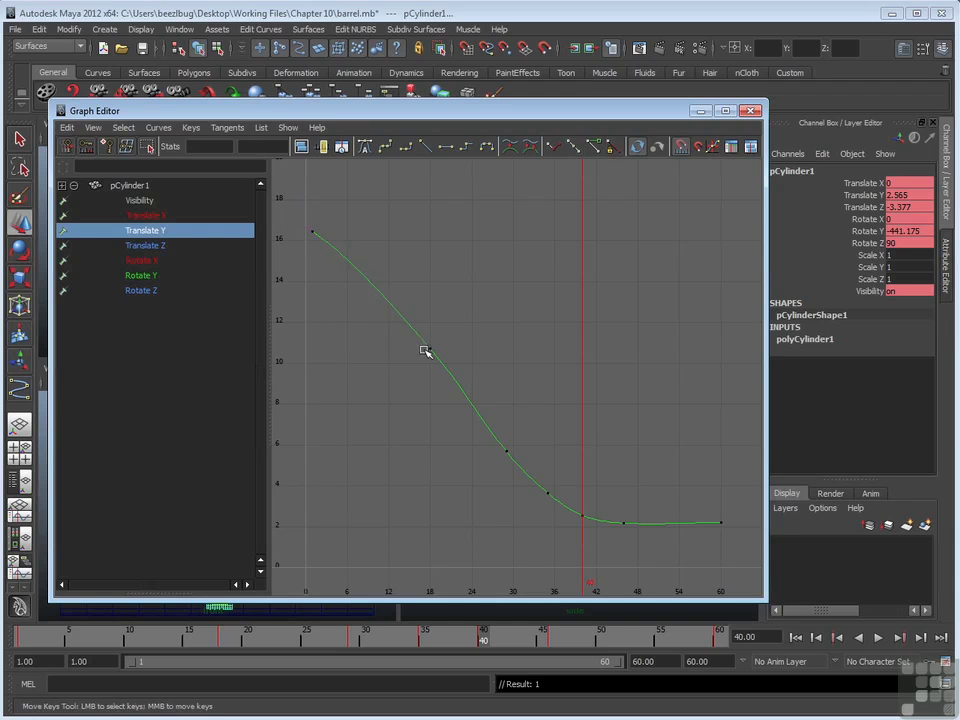
- Re-angle the in-tangent of the frame 18 key
left_click_drag(399, 336, 456, 360)
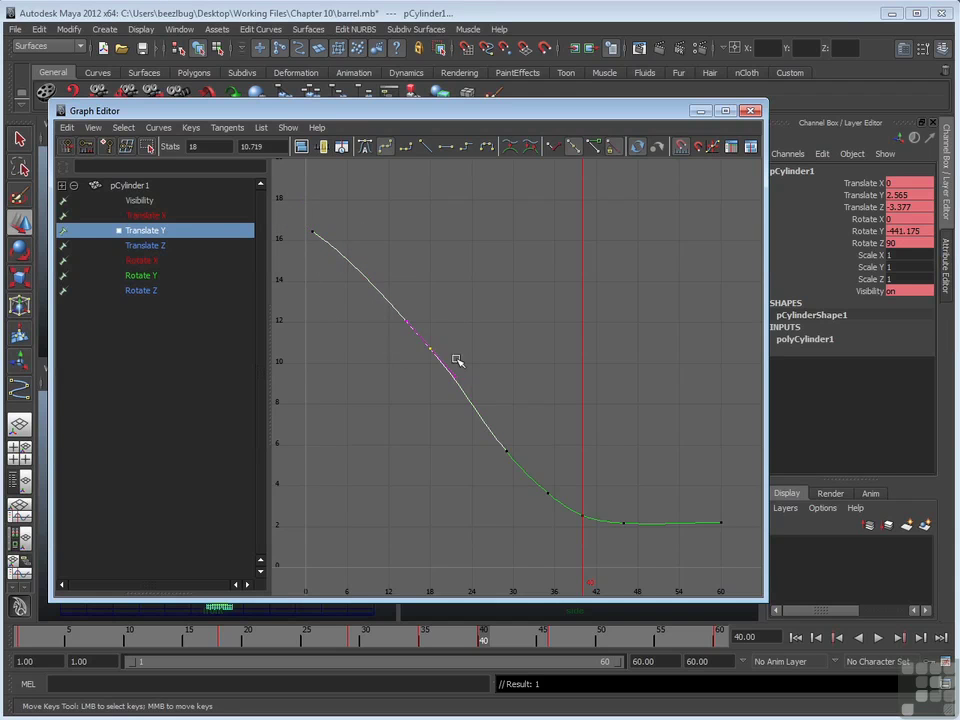
left_click(408, 322)
mouse_move(408, 322)
middle_mouse_down()
mouse_move(390, 336)
mouse_move(428, 297)
mouse_move(384, 317)
mouse_move(423, 305)
mouse_move(386, 321)
mouse_move(411, 321)
mouse_move(395, 334)
mouse_move(397, 357)
mouse_move(430, 483)
mouse_move(414, 414)
mouse_move(416, 321)
mouse_move(401, 328)
mouse_move(420, 321)
mouse_move(405, 321)
middle_mouse_up()
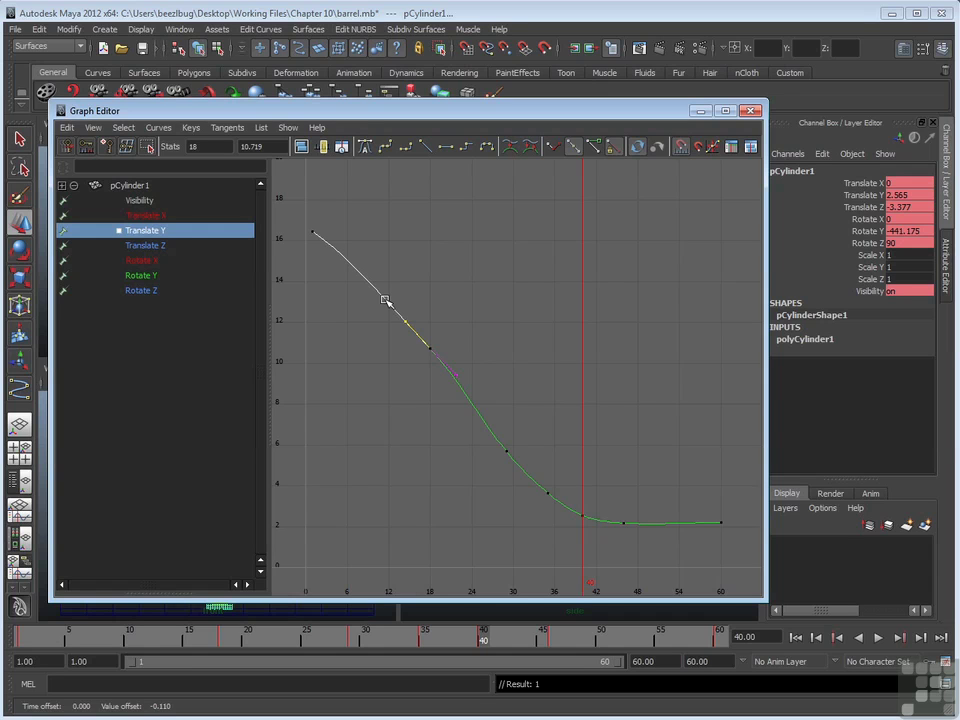
- Delete the Translate Y keys near frame 36 and frame 44
left_click(555, 451)
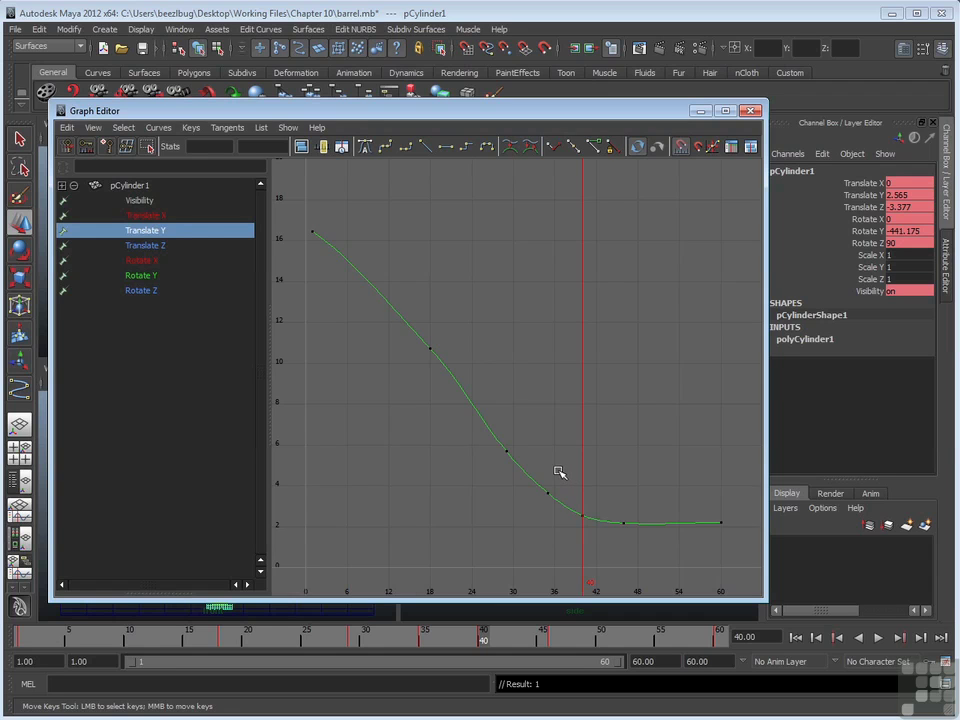
left_click_drag(559, 466, 538, 512)
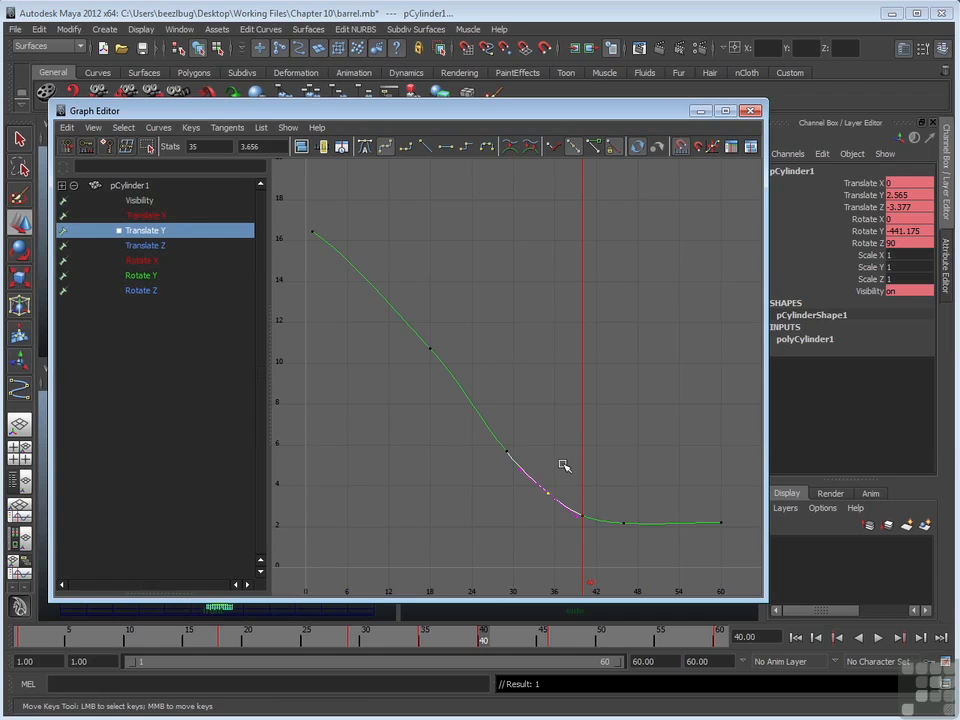
key("Delete")
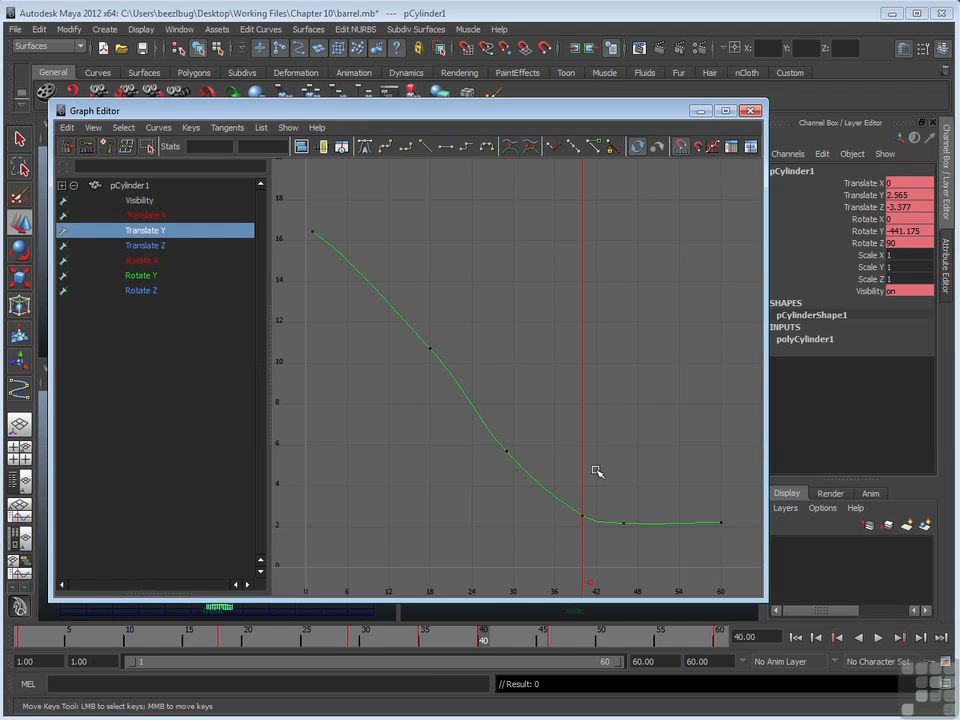
left_click_drag(480, 641, 529, 643)
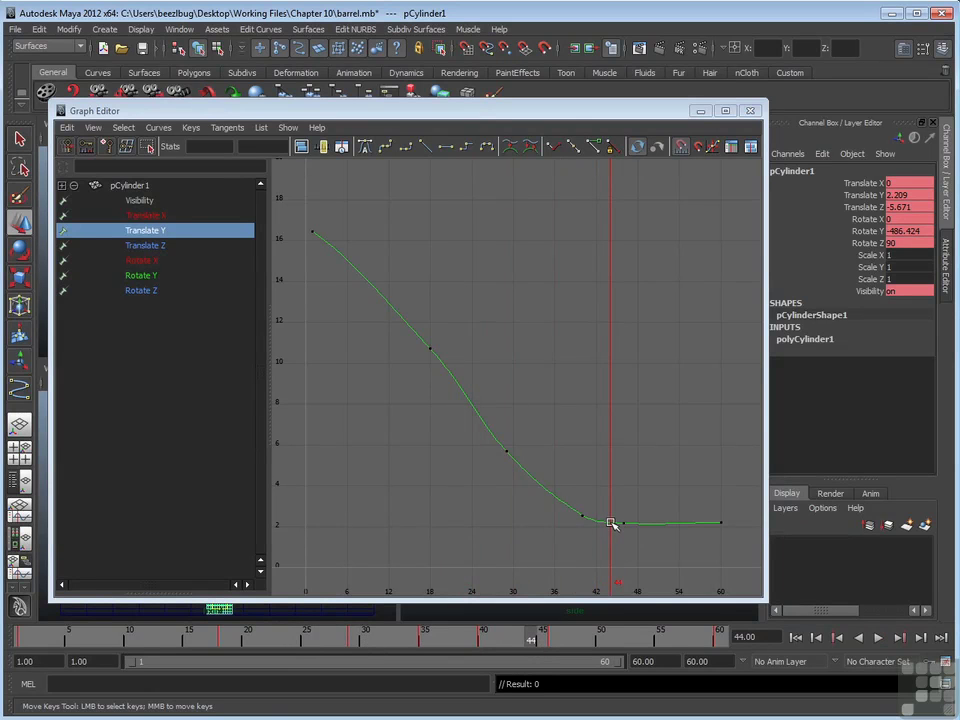
key("Delete")
left_click_drag(332, 206, 305, 255)
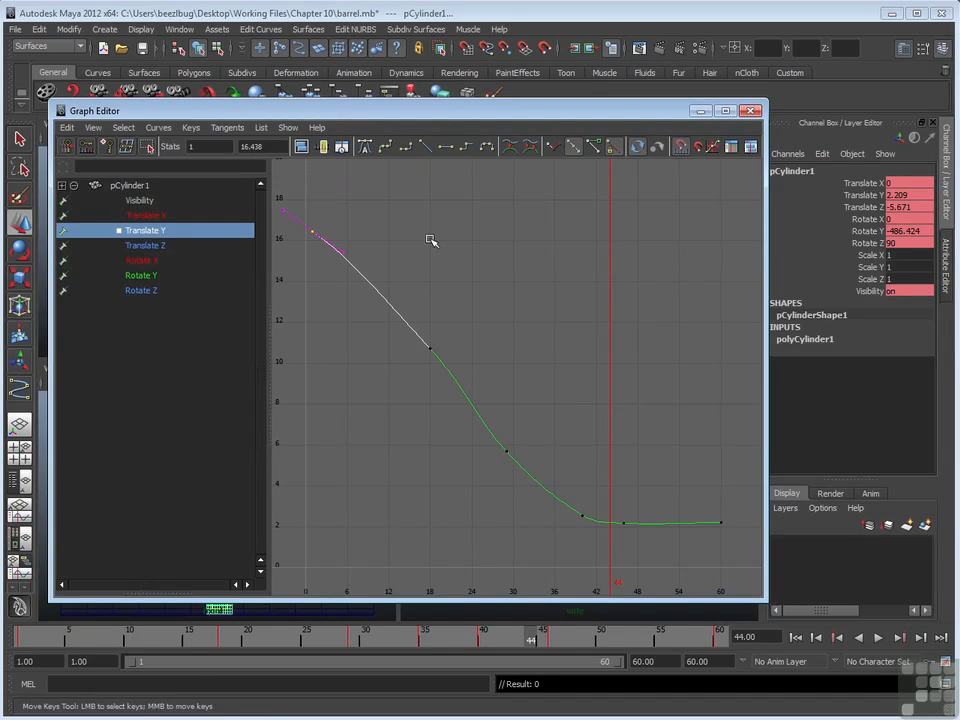
left_click(439, 296)
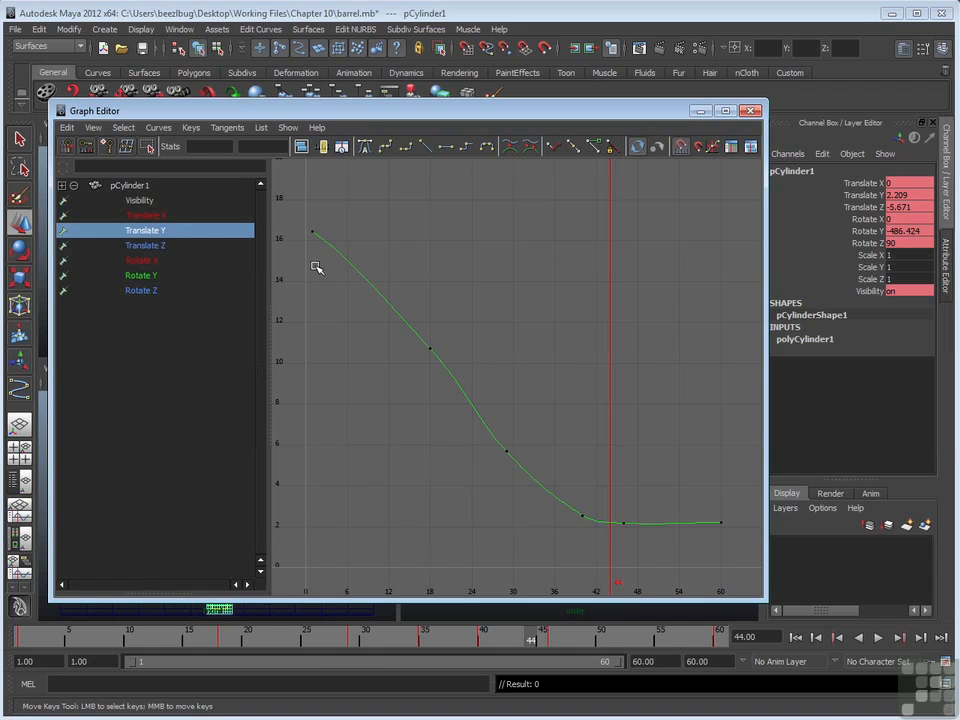
left_click_drag(321, 221, 305, 252)
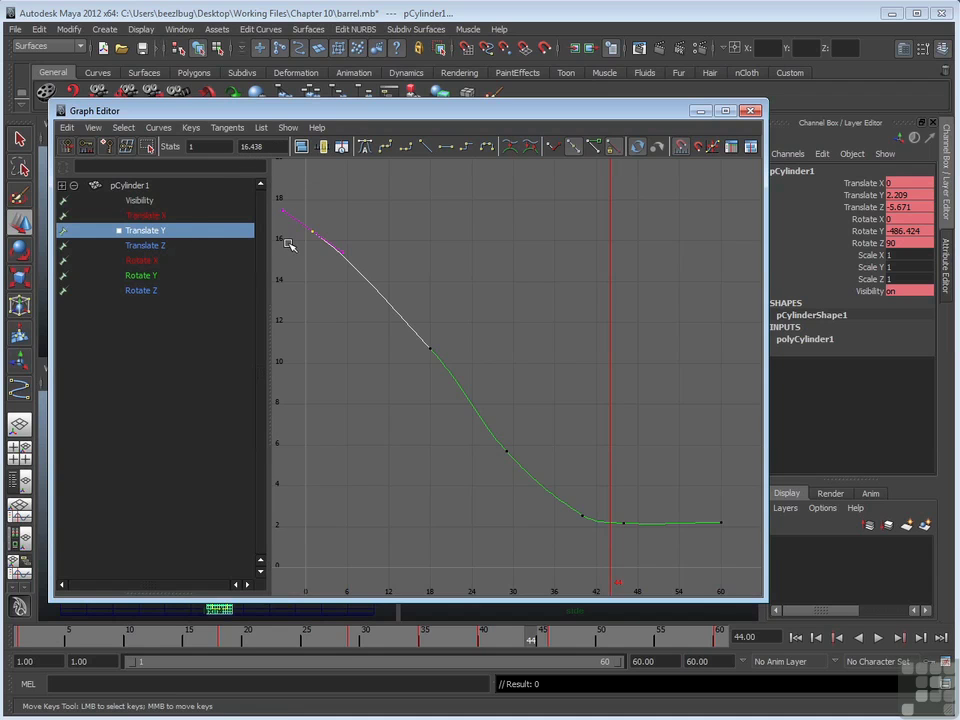
left_click(147, 245)
left_click(140, 215)
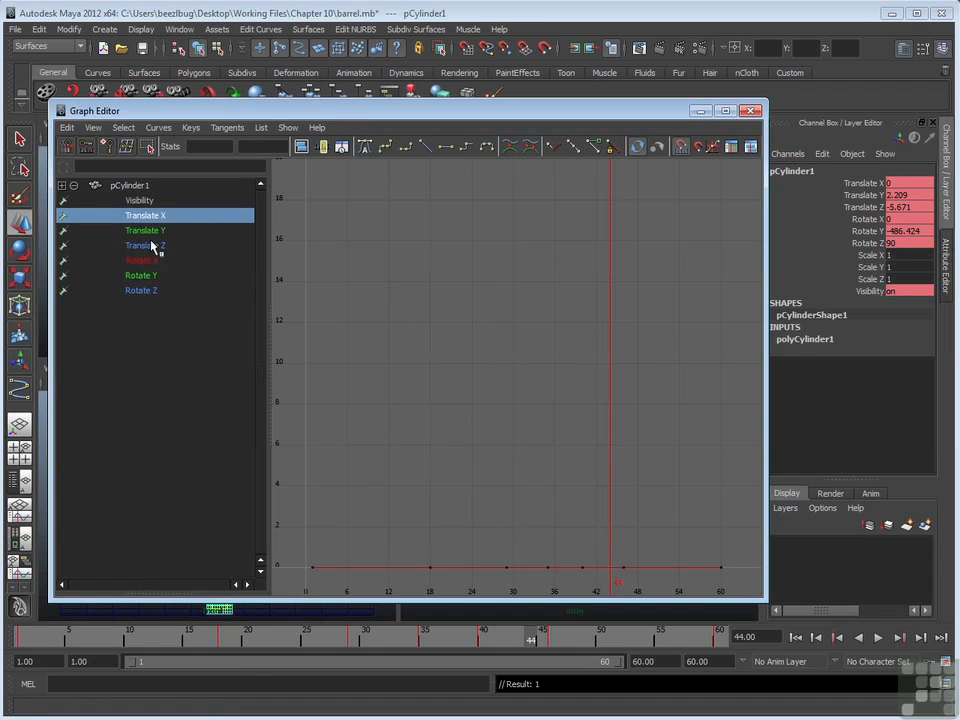
left_click(145, 230)
left_click_drag(553, 420, 476, 484)
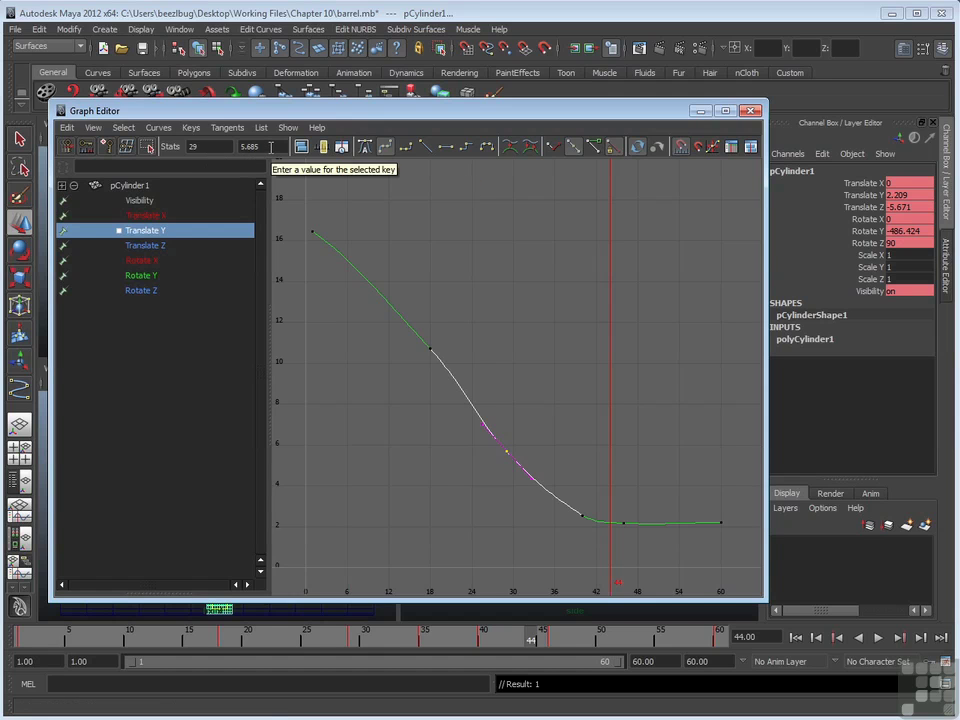
- Change the frame 29 key's value from 5.685 to 5
left_click_drag(273, 151, 231, 146)
key("BackSpace")
type("5")
key("Return")
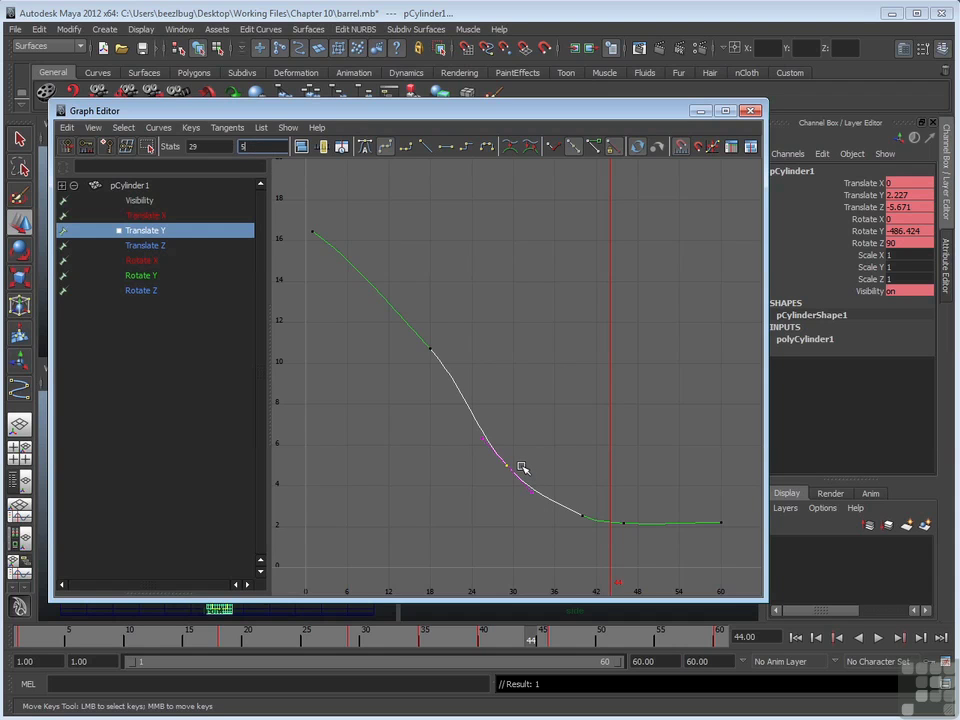
- Change the frame 40 key's value from 2.565 to 2.5
left_click_drag(556, 478, 600, 561)
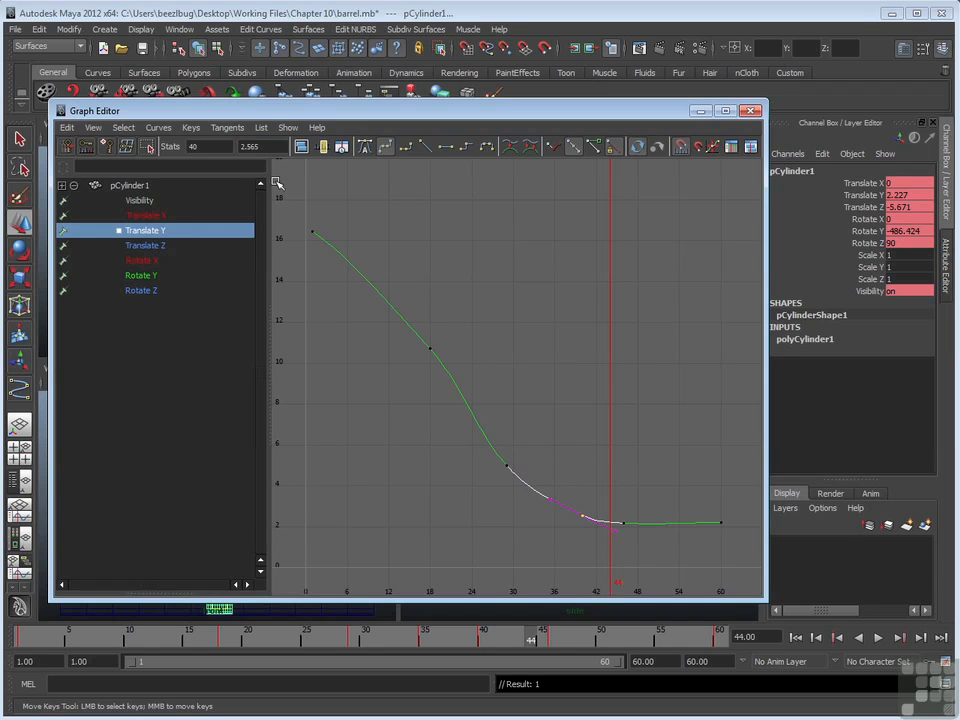
double_click(270, 147)
key("BackSpace")
key("Return")
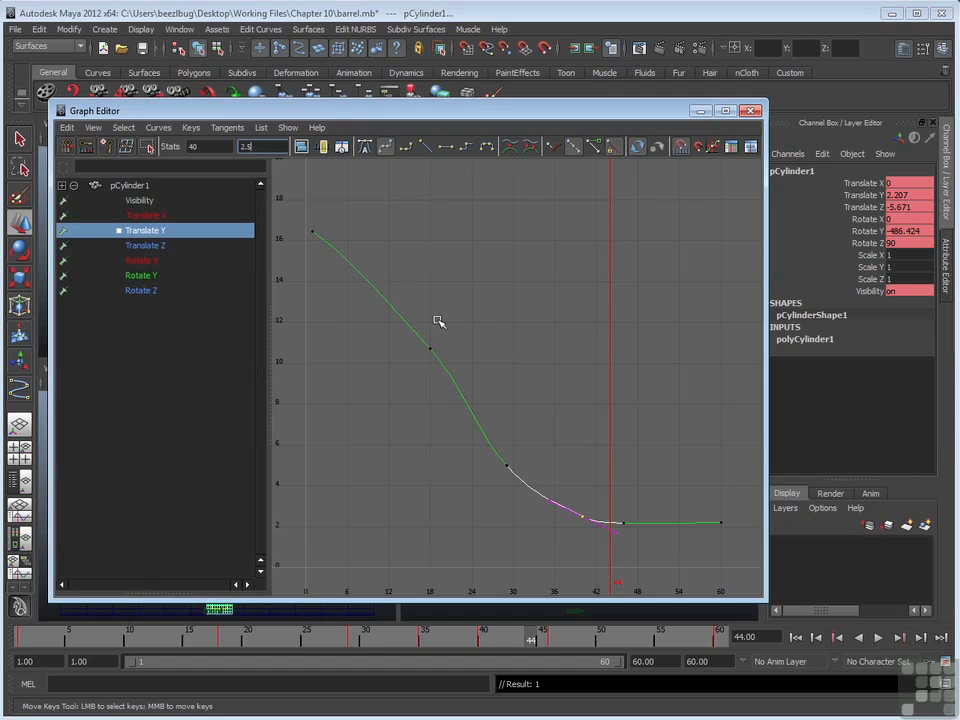
- Move the frame 18 key to frame 16, then drag it to about frame 12.3, value 12.075
left_click_drag(455, 336, 424, 368)
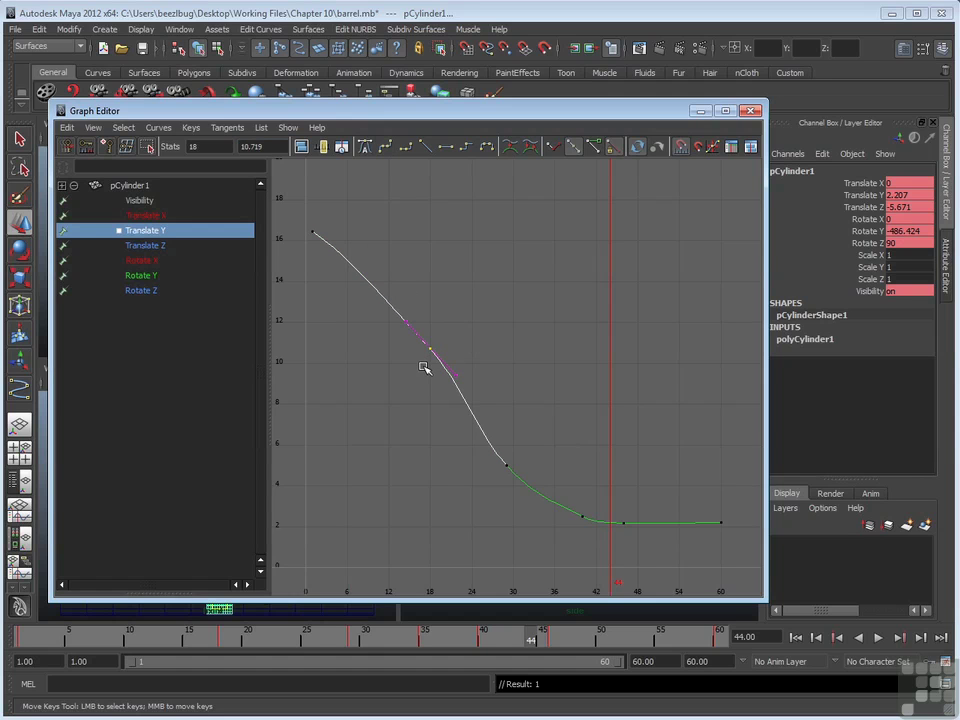
double_click(192, 147)
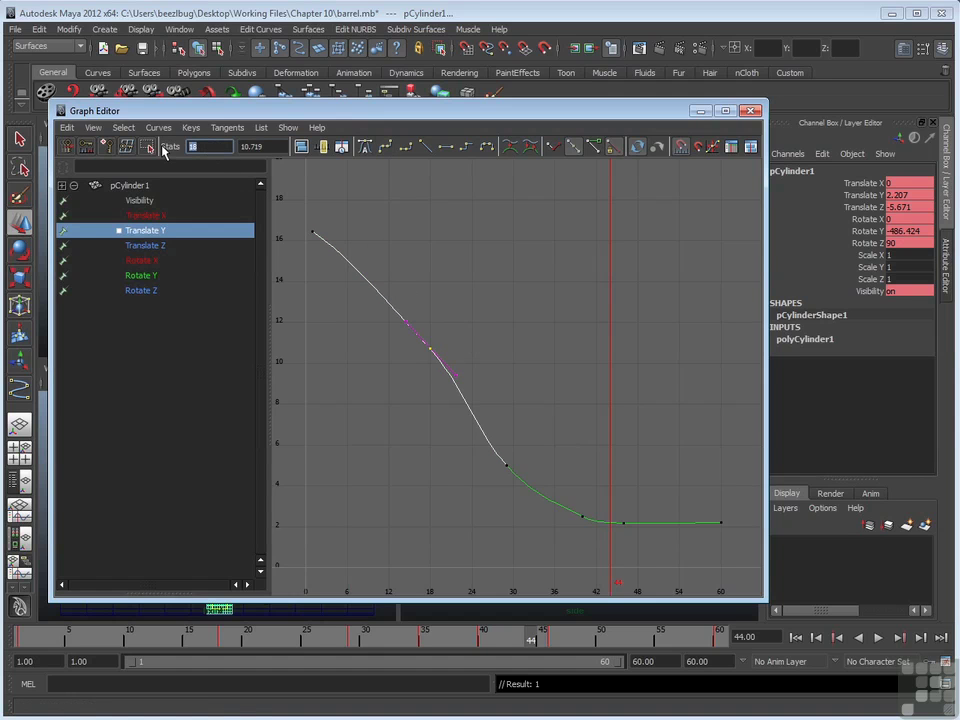
key("BackSpace")
type("16")
key("Return")
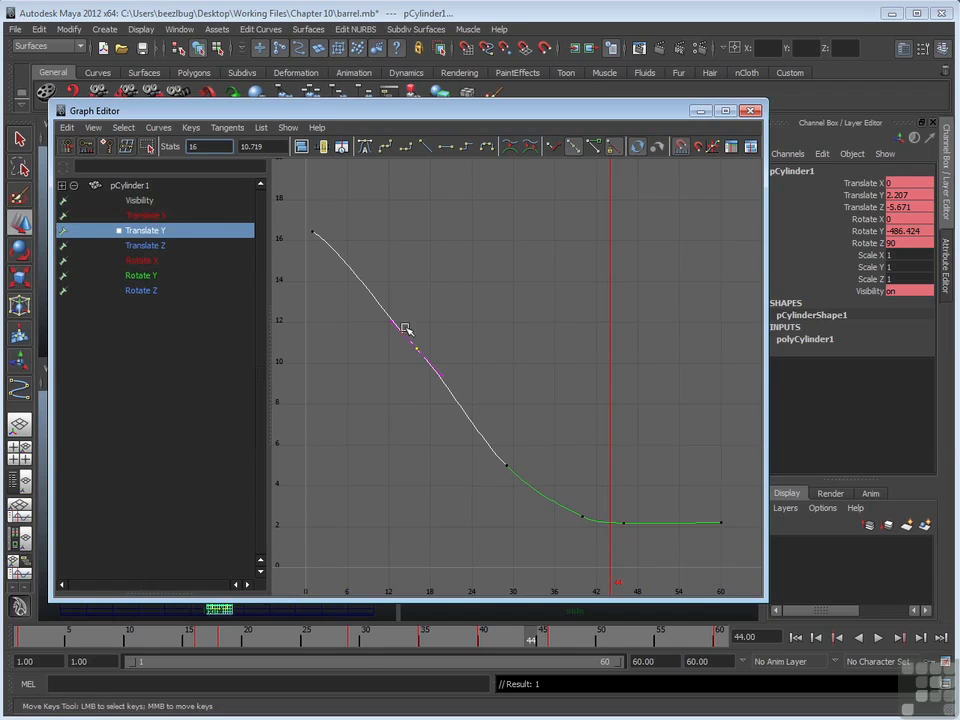
mouse_move(415, 348)
middle_mouse_down()
mouse_move(407, 336)
mouse_move(431, 302)
mouse_move(407, 386)
mouse_move(399, 293)
mouse_move(433, 386)
mouse_move(401, 296)
mouse_move(465, 324)
mouse_move(378, 372)
mouse_move(429, 281)
mouse_move(422, 375)
mouse_move(392, 339)
mouse_move(412, 329)
mouse_move(414, 287)
mouse_move(411, 448)
mouse_move(409, 294)
mouse_move(420, 274)
mouse_move(411, 381)
mouse_move(364, 349)
mouse_move(491, 360)
mouse_move(434, 352)
mouse_move(446, 345)
mouse_move(390, 358)
mouse_move(411, 300)
mouse_move(446, 316)
mouse_move(422, 272)
mouse_move(421, 335)
mouse_move(403, 343)
middle_mouse_up()
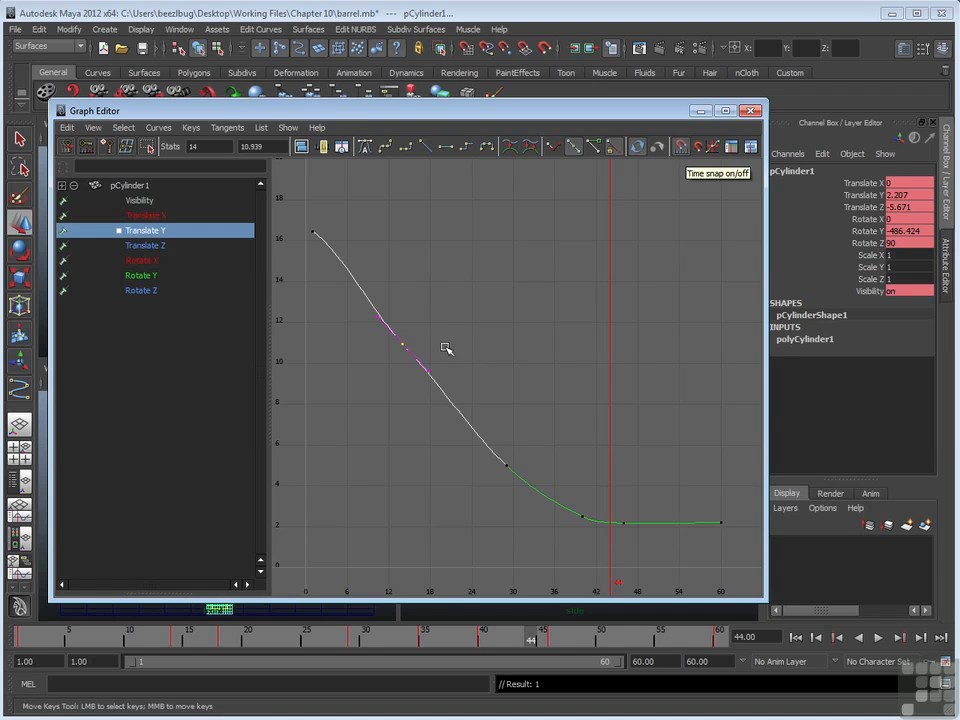
middle_click_drag(403, 343, 391, 321)
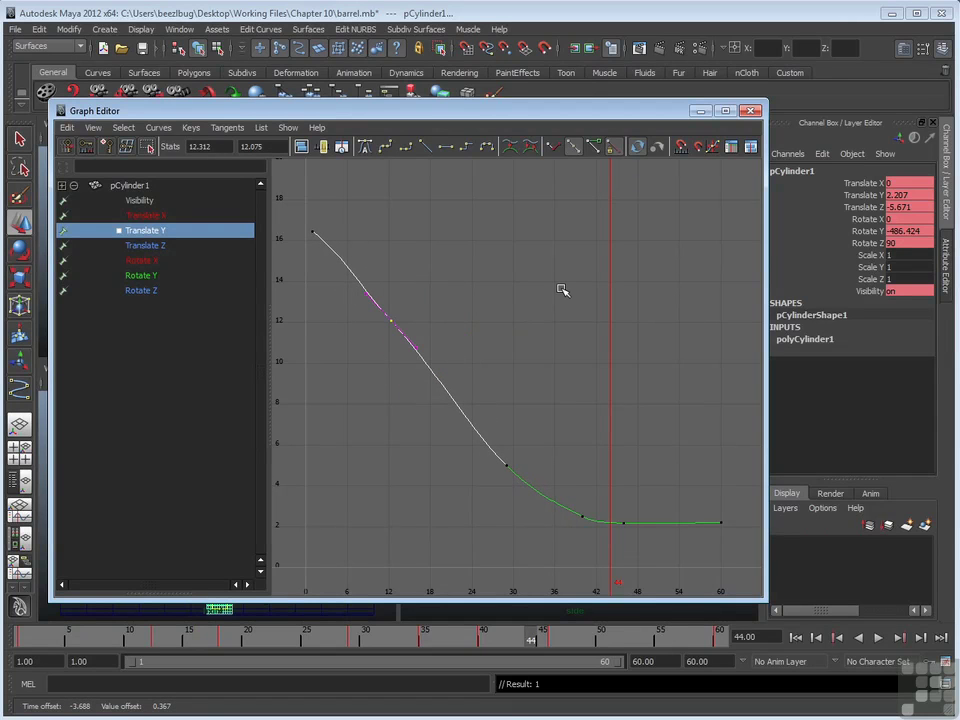